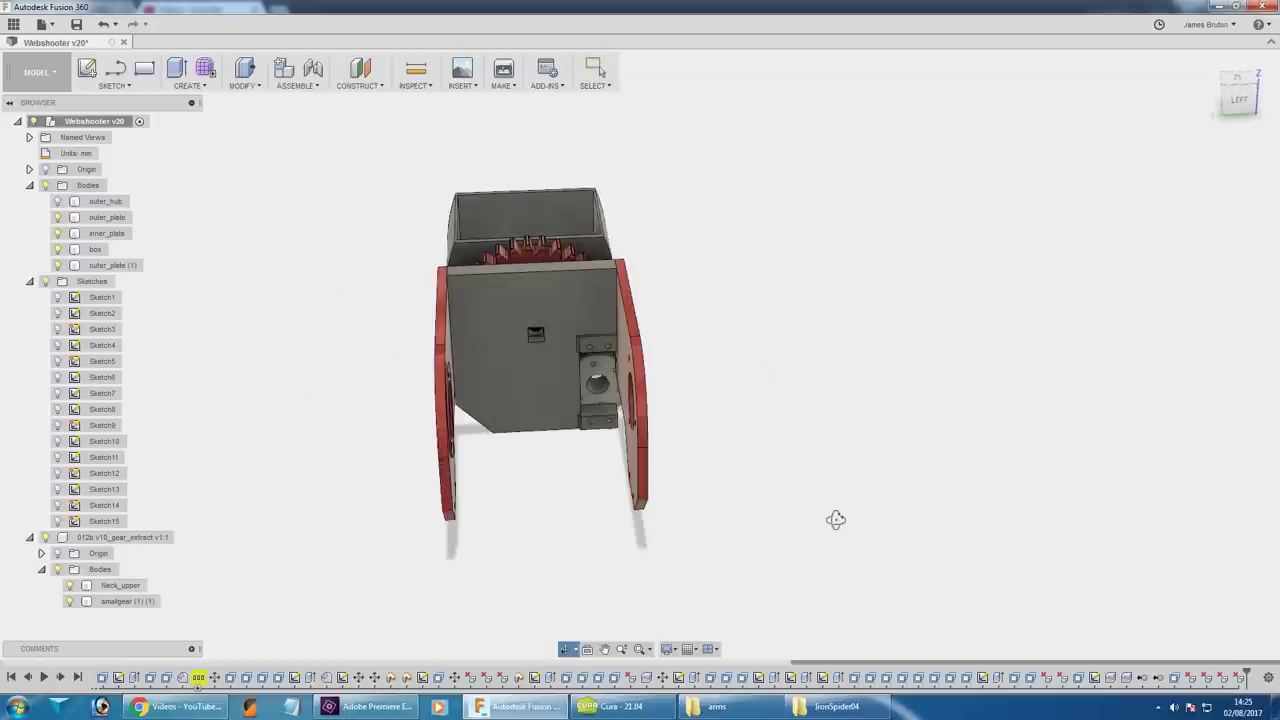
Measure the upper edge of the open box's long side wall
drag(494, 440, 586, 514)
scroll(600, 480, up, 3)
key(Escape)
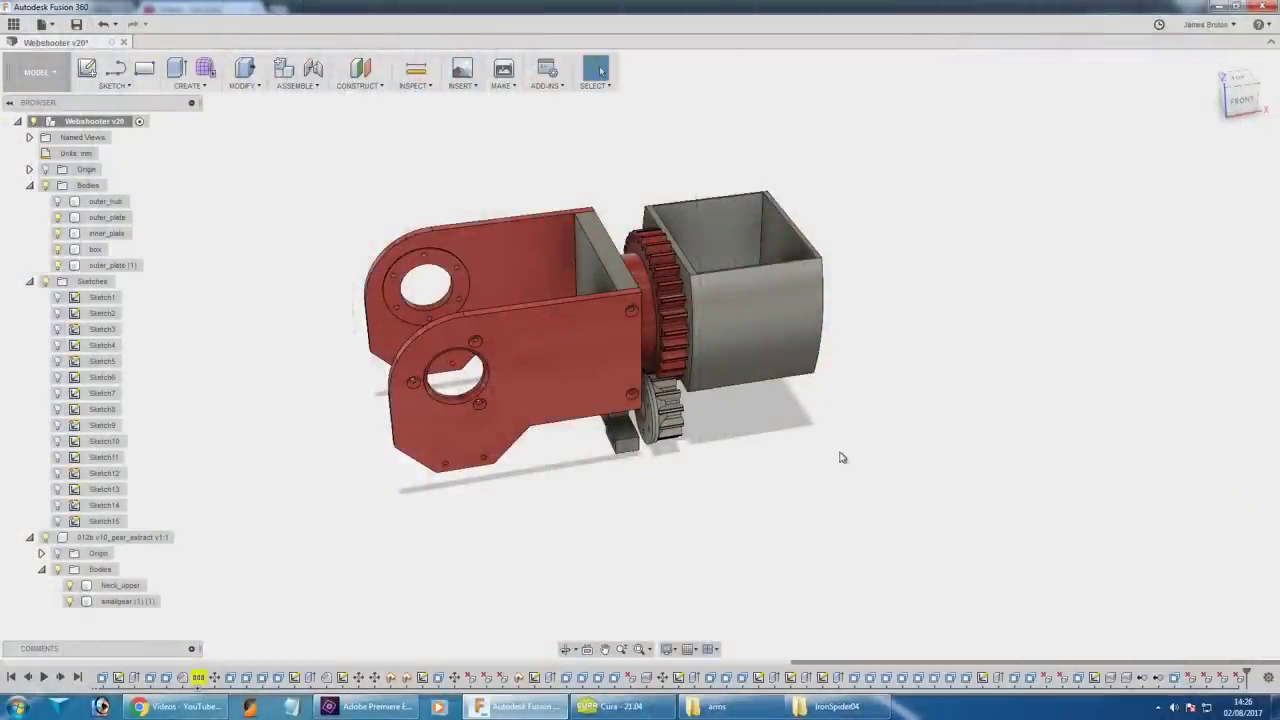
drag(902, 458, 860, 460)
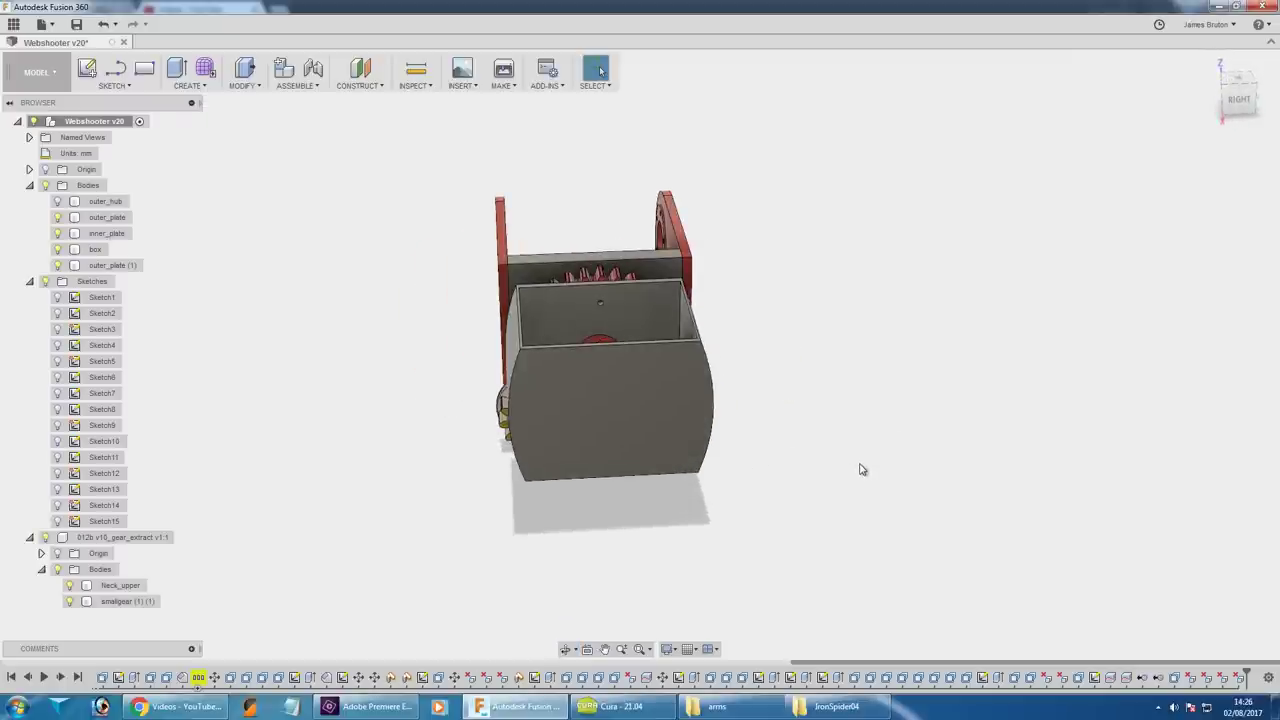
drag(743, 518, 841, 566)
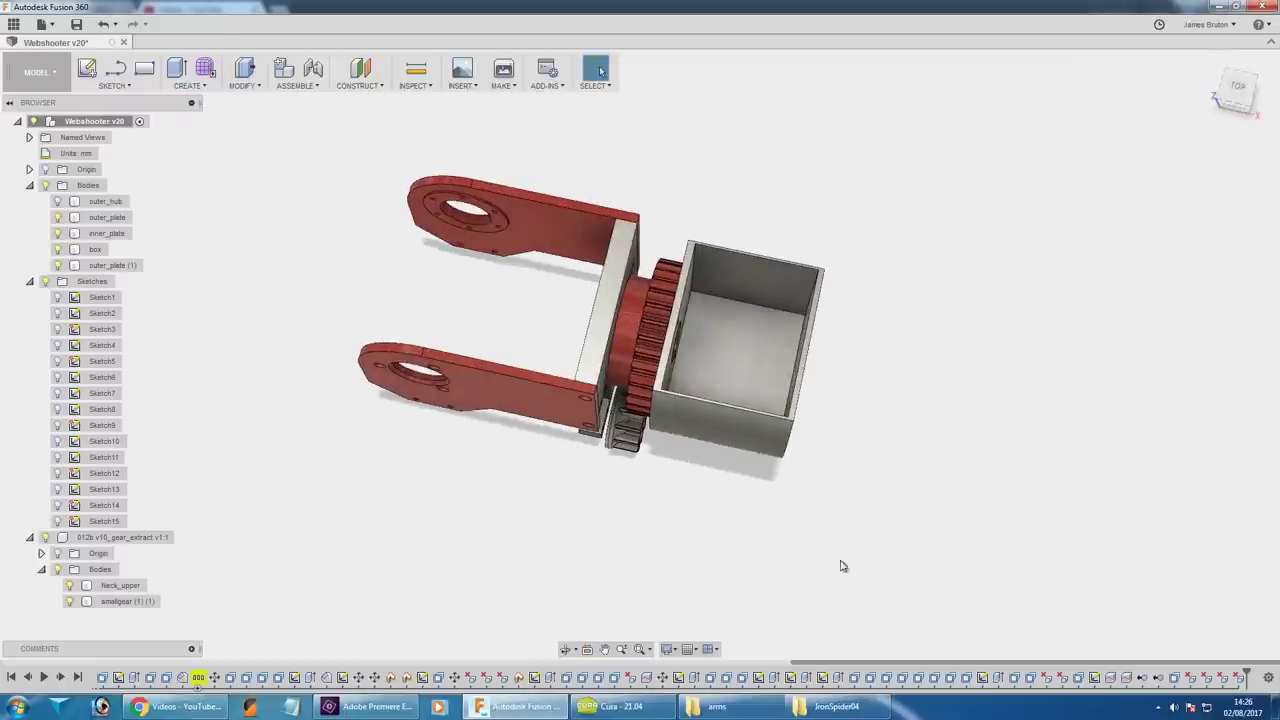
click(416, 70)
scroll(762, 250, up, 3)
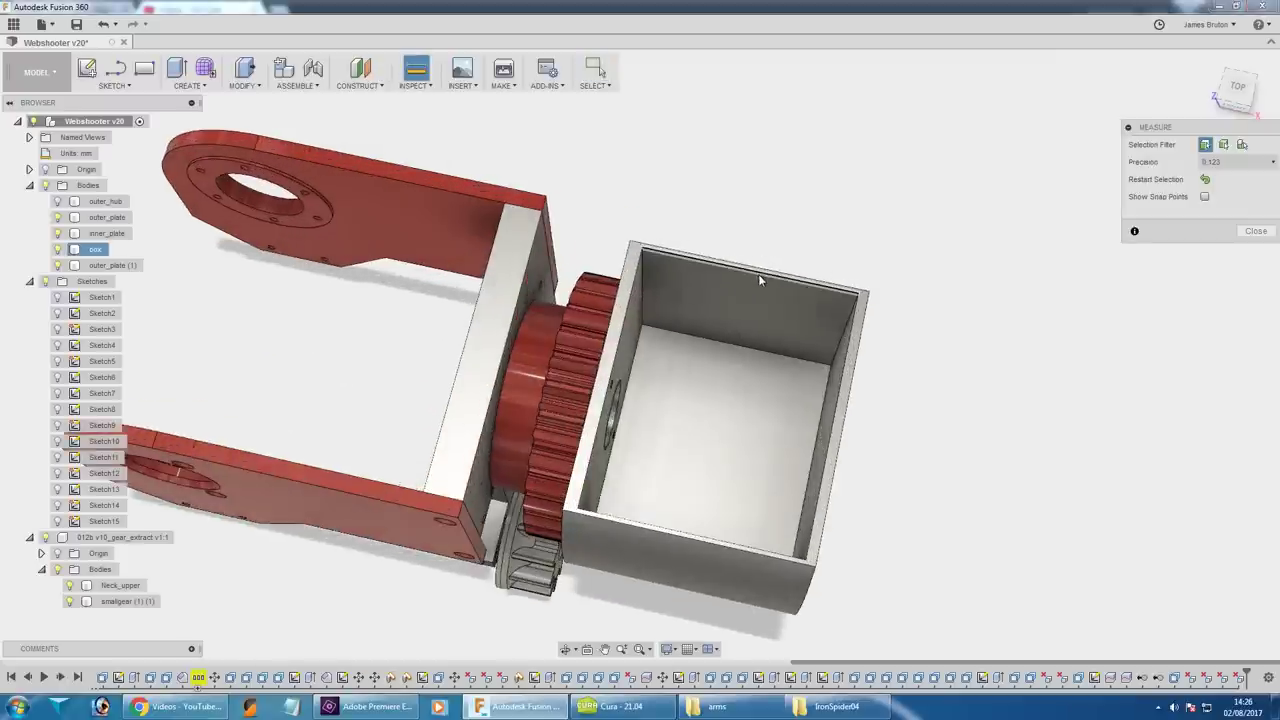
click(760, 278)
click(1256, 290)
scroll(929, 457, down, 3)
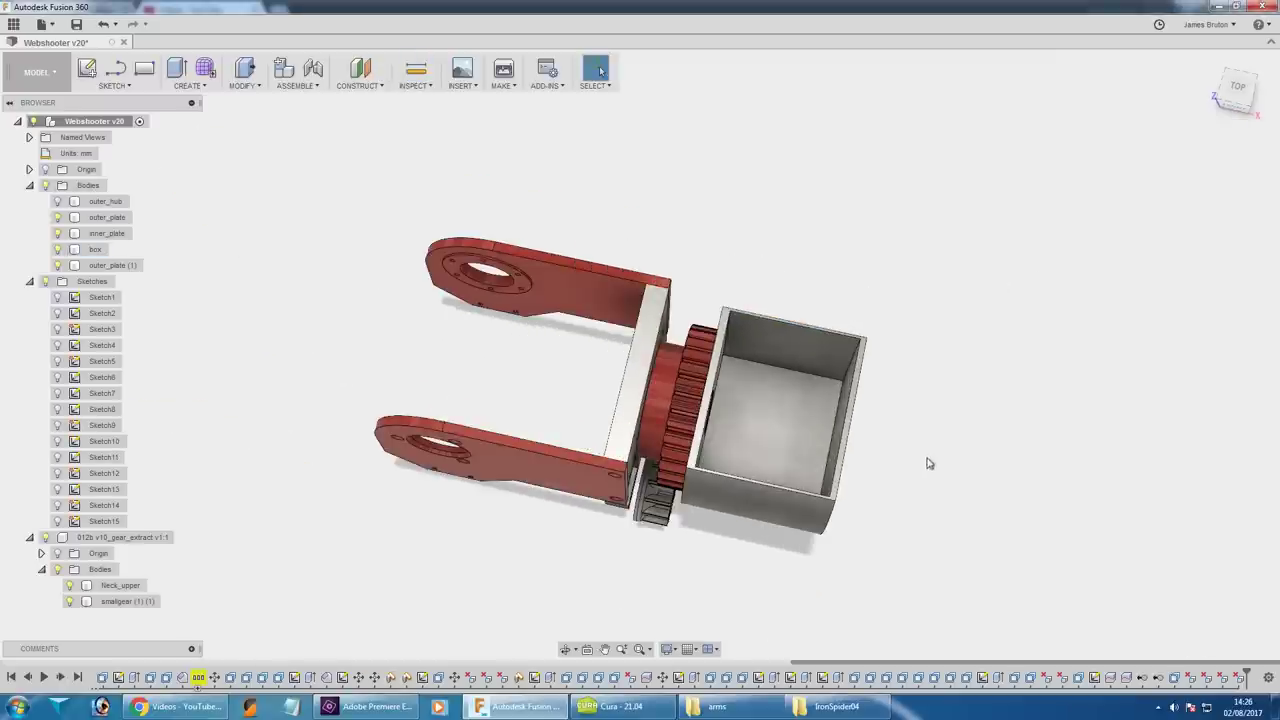
Examine the open box and the red hand body at its end from above, the front and the side
drag(929, 457, 843, 292)
key(Escape)
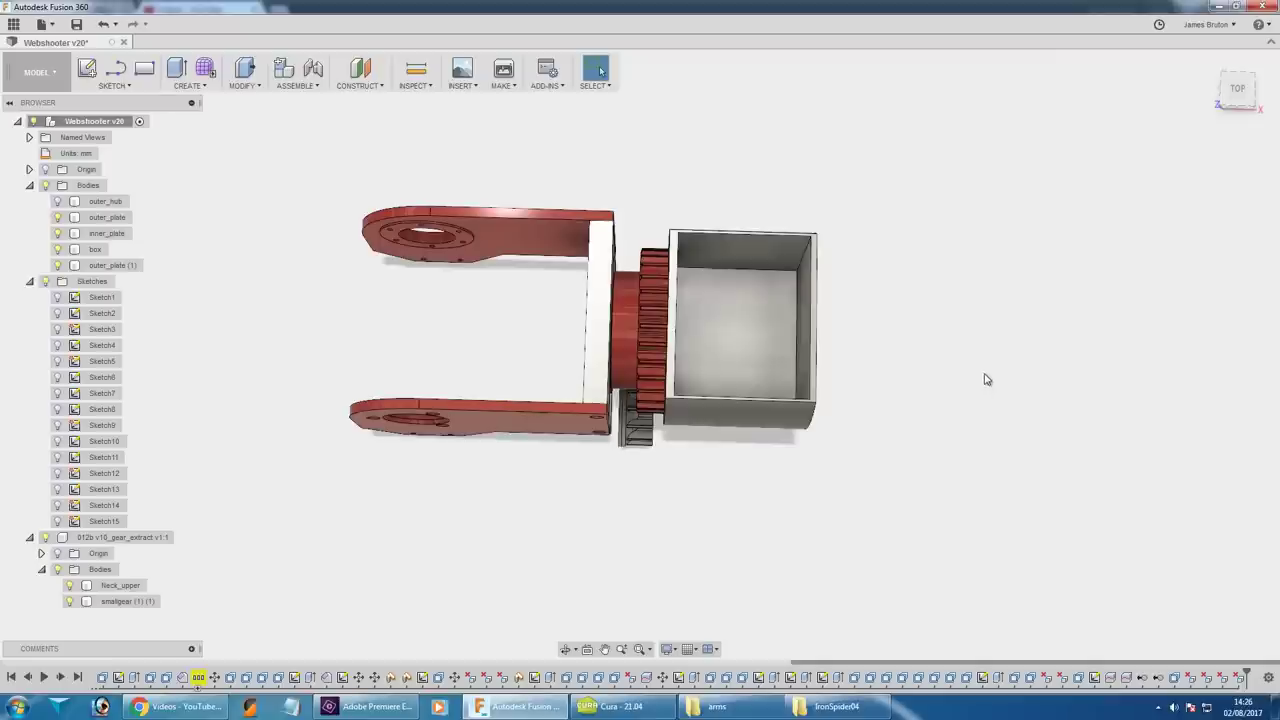
scroll(1078, 421, up, 2)
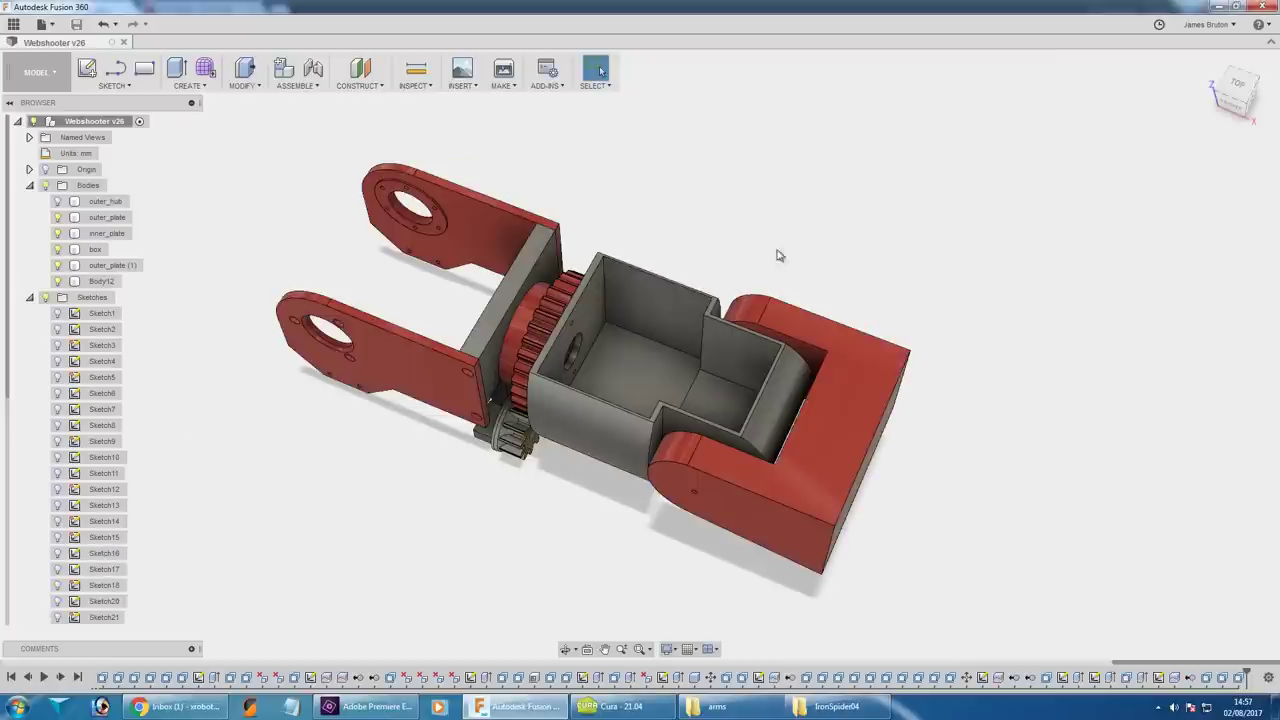
drag(931, 477, 1011, 517)
key(Escape)
drag(840, 285, 1043, 429)
drag(983, 460, 886, 357)
click(1016, 371)
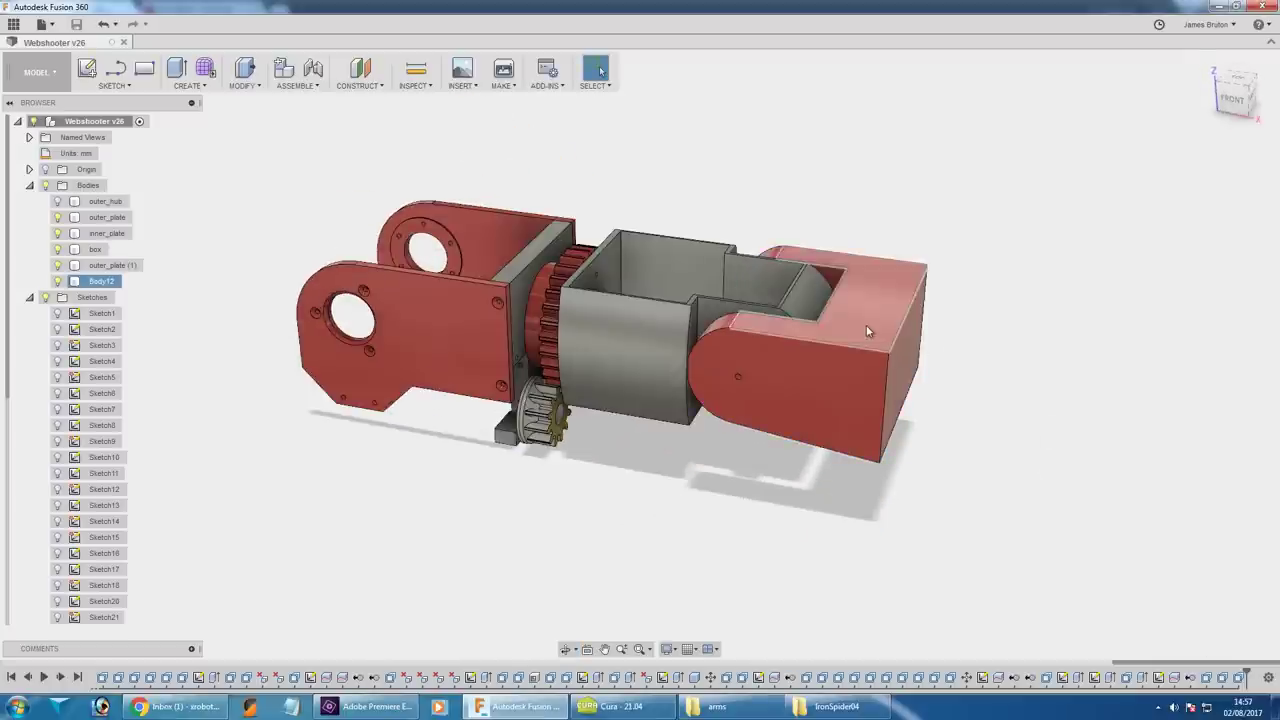
scroll(983, 372, up, 2)
drag(991, 347, 995, 318)
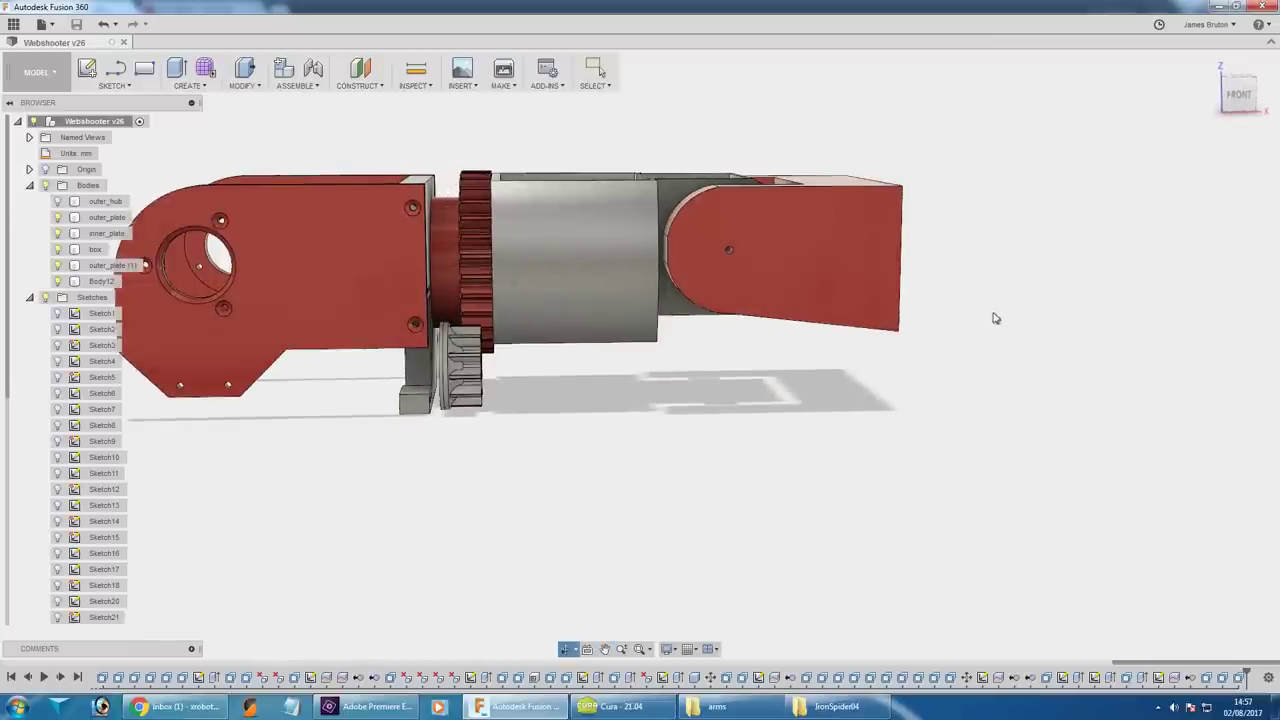
Rotate the box and Body12 together 90 degrees about the large gear's axis, and return them to 0 degrees
drag(908, 357, 1040, 396)
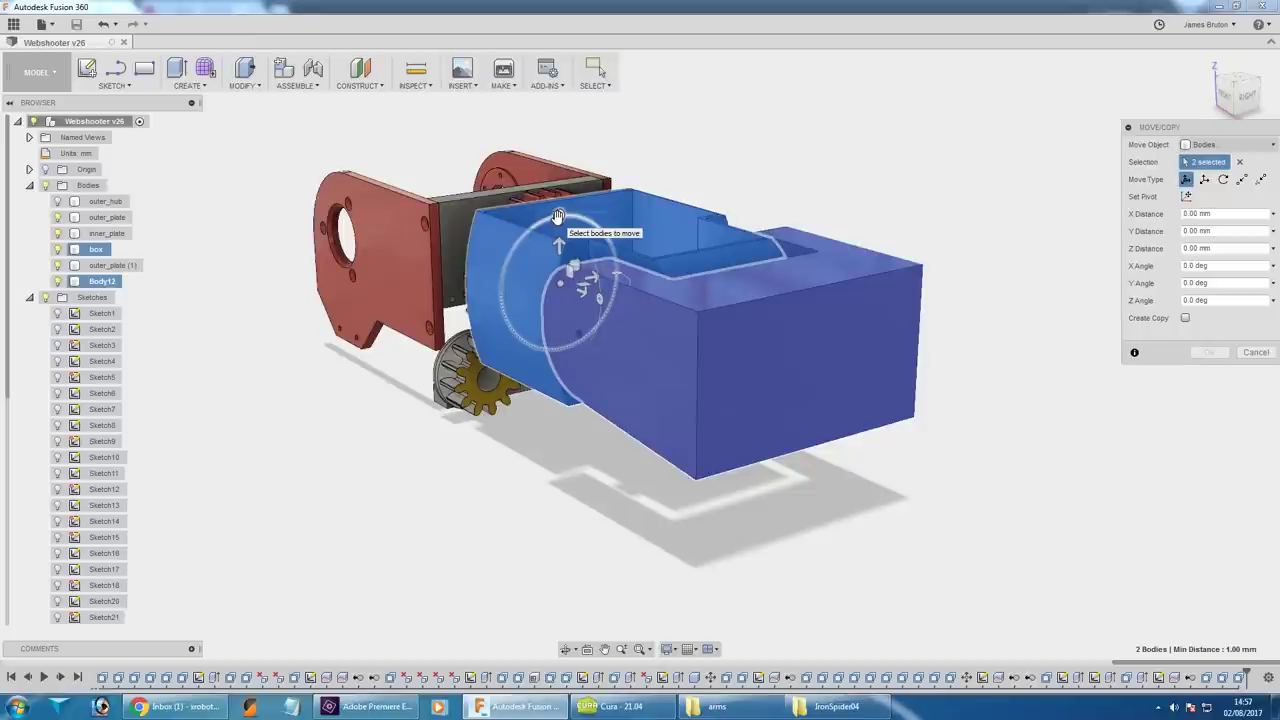
drag(586, 226, 522, 300)
drag(600, 320, 823, 391)
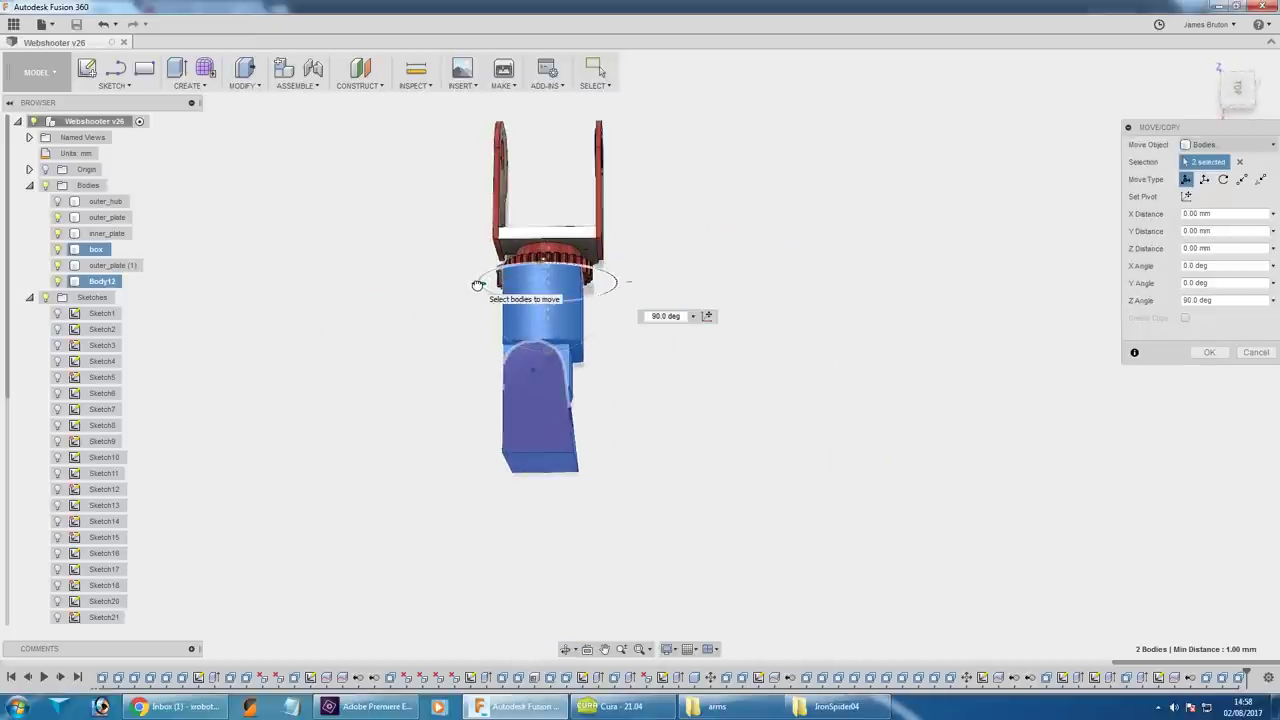
drag(479, 285, 538, 268)
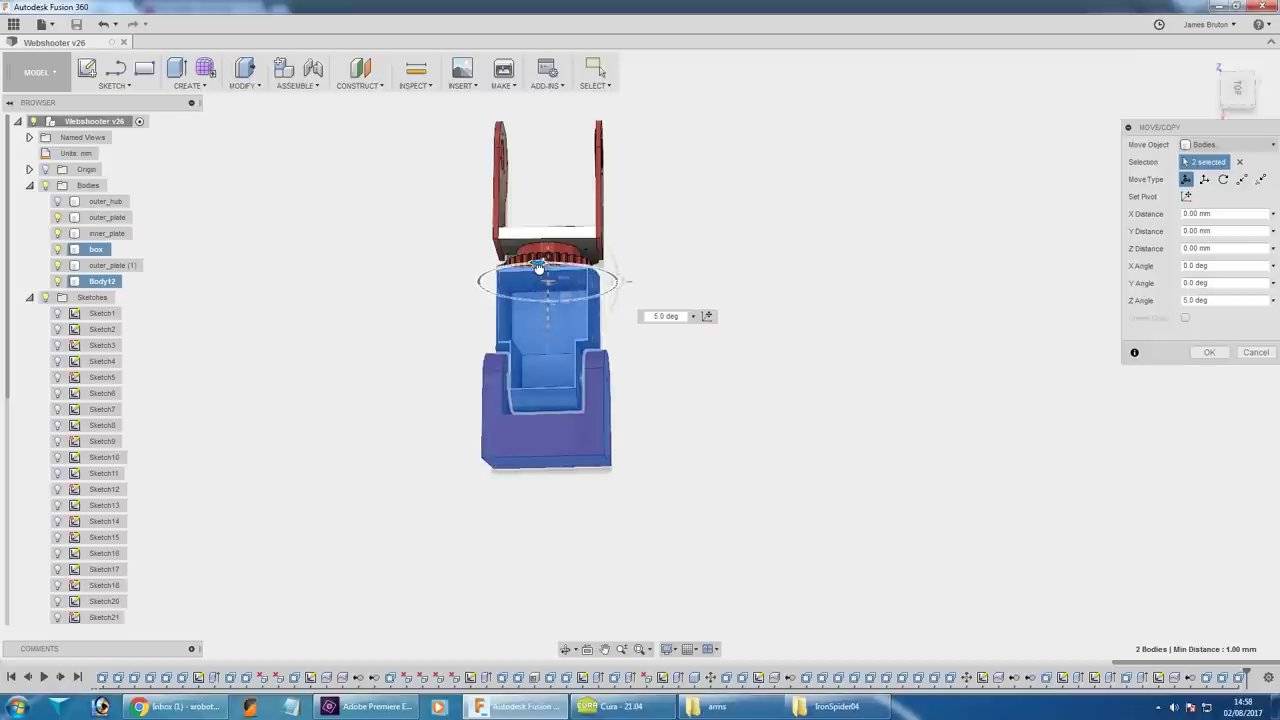
drag(694, 443, 737, 380)
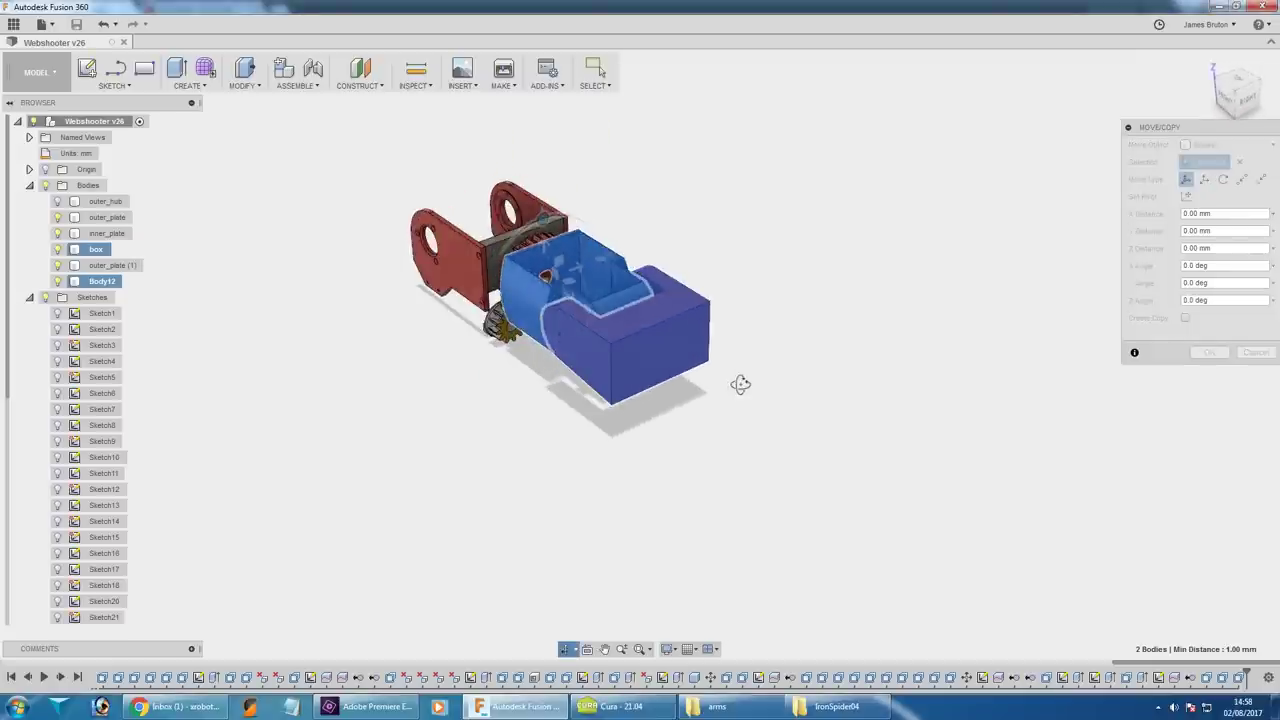
Tilt only Body12 about its wrist pivot, starting with a Z angle of -20 degrees
scroll(517, 453, up, 3)
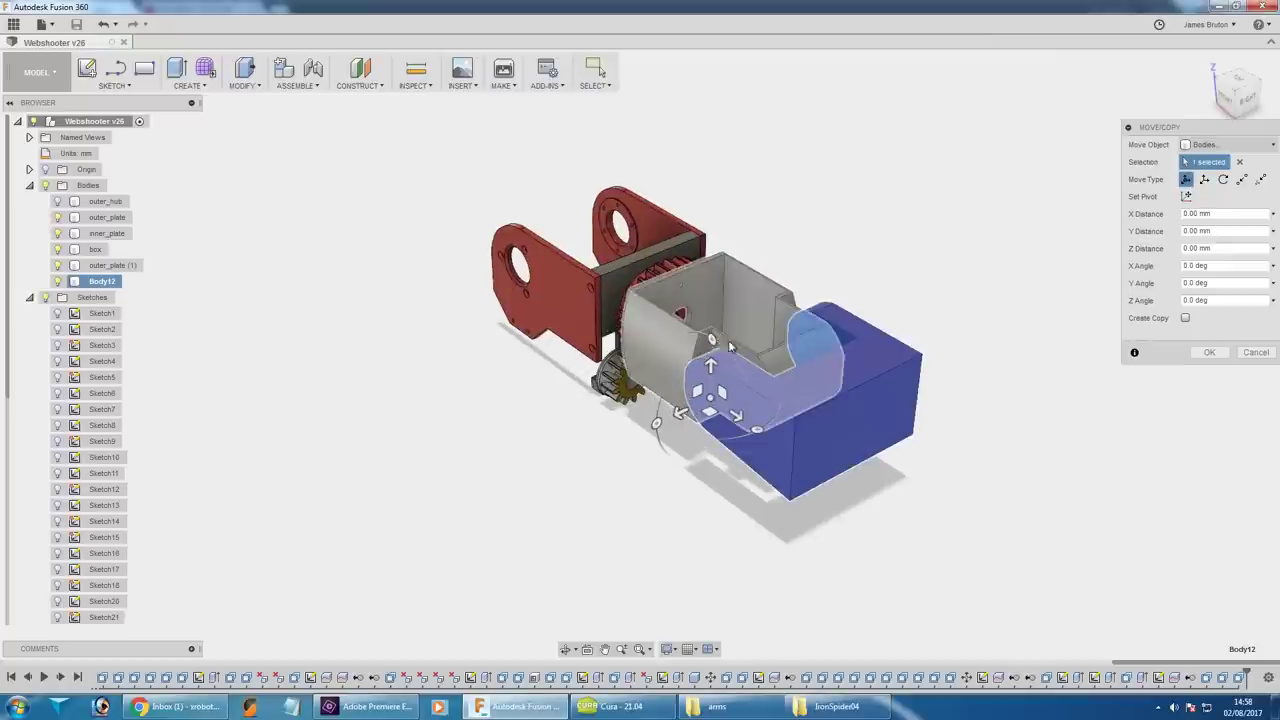
drag(757, 429, 726, 353)
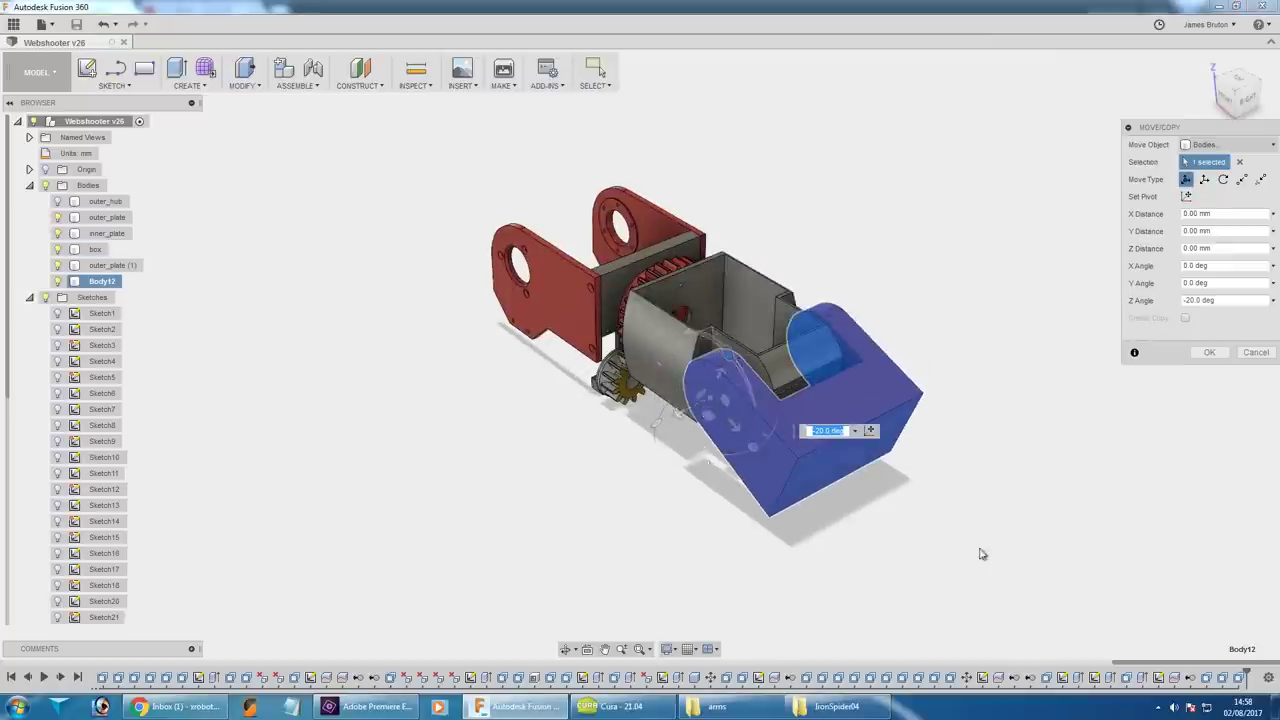
drag(981, 554, 897, 517)
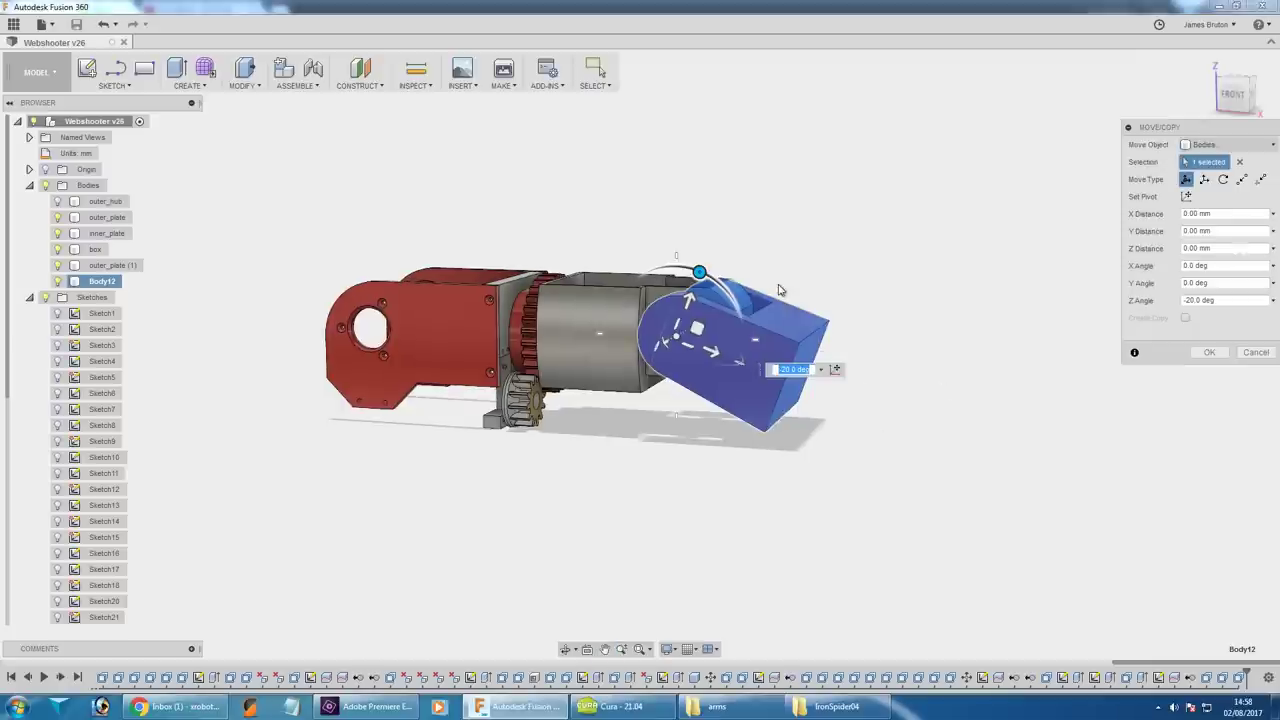
mouse_move(699, 273)
mouse_down()
mouse_move(666, 269)
mouse_move(704, 283)
mouse_up()
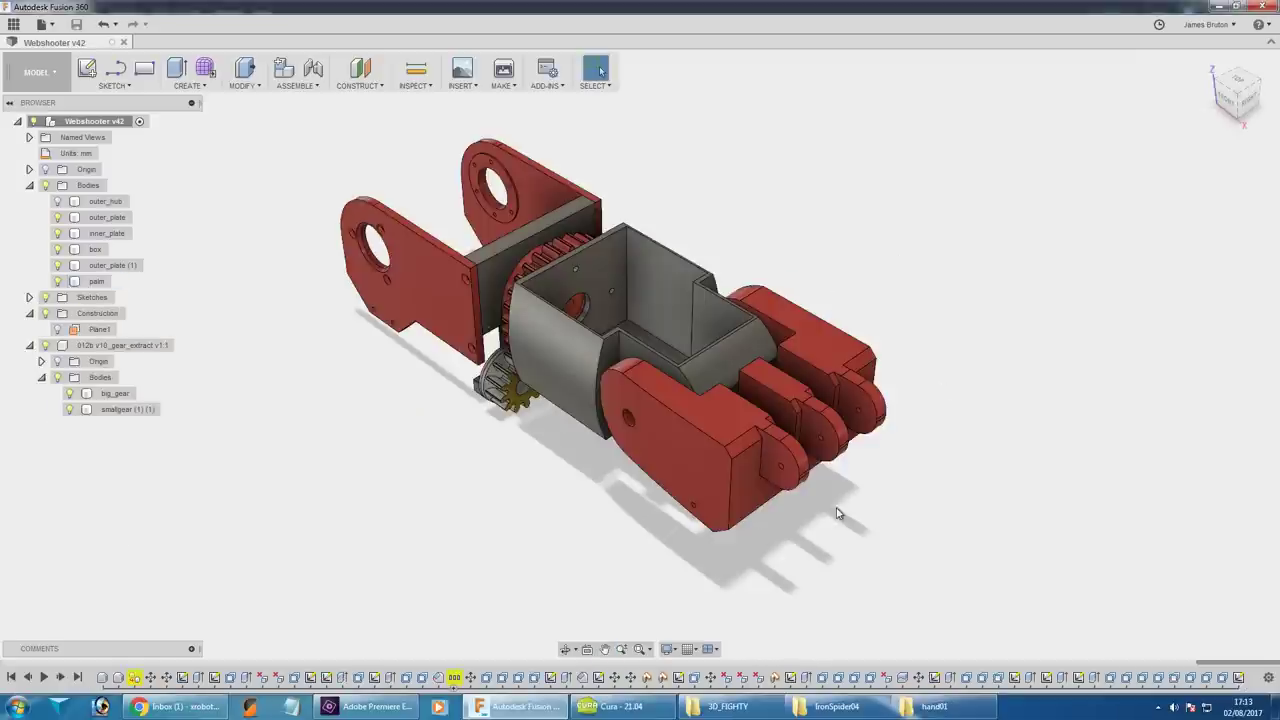
Examine the palm's finger lugs and side pivot hole, and the curved end face of the box
drag(840, 518, 763, 438)
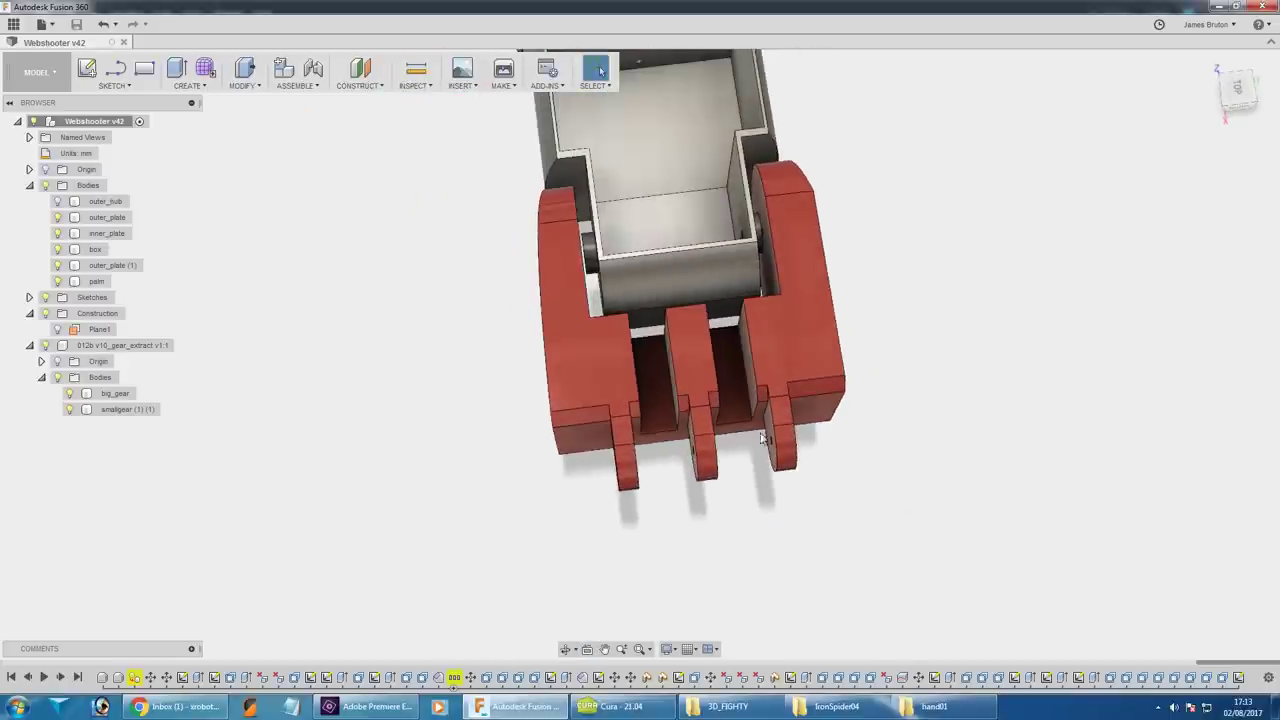
drag(703, 514, 589, 440)
click(580, 340)
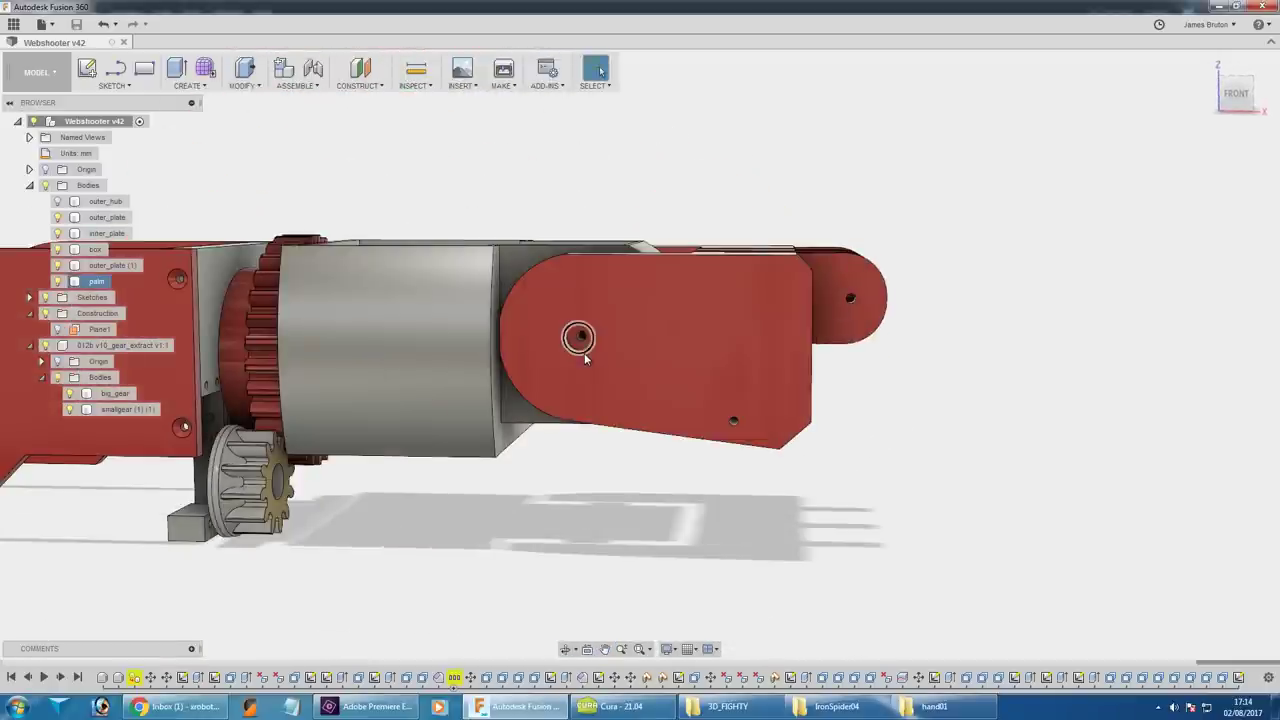
key(F6)
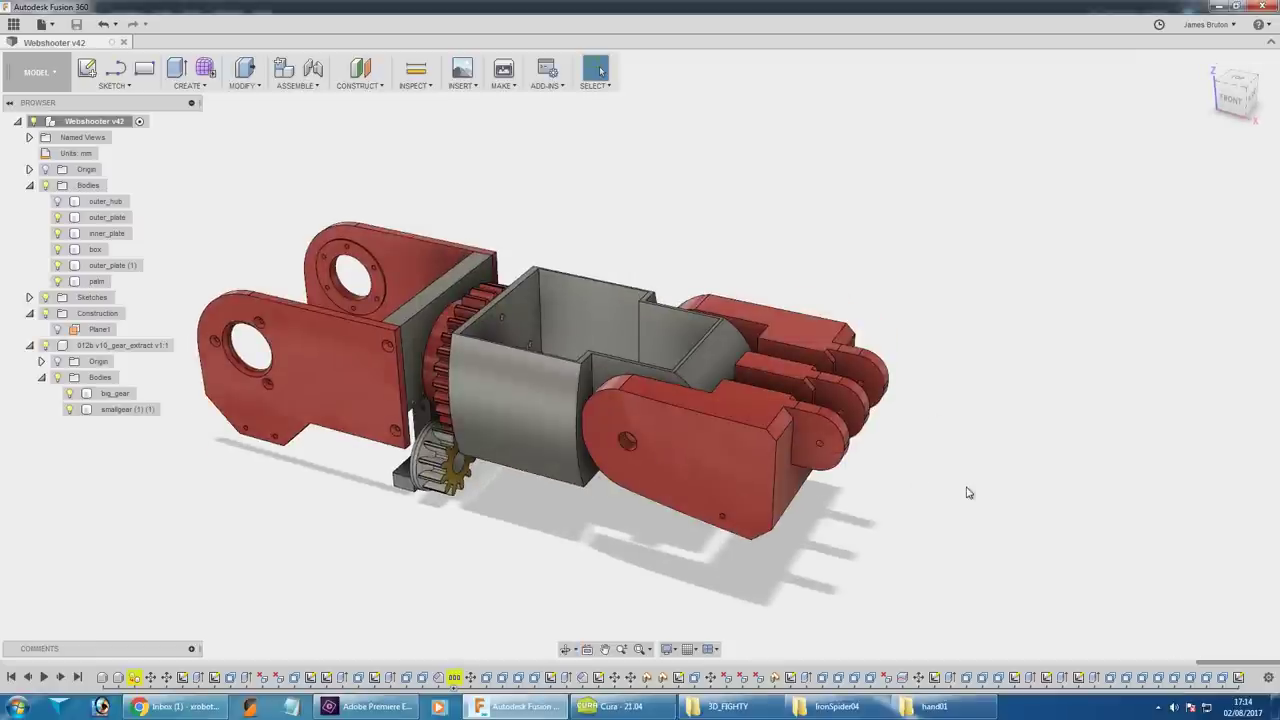
drag(966, 492, 943, 471)
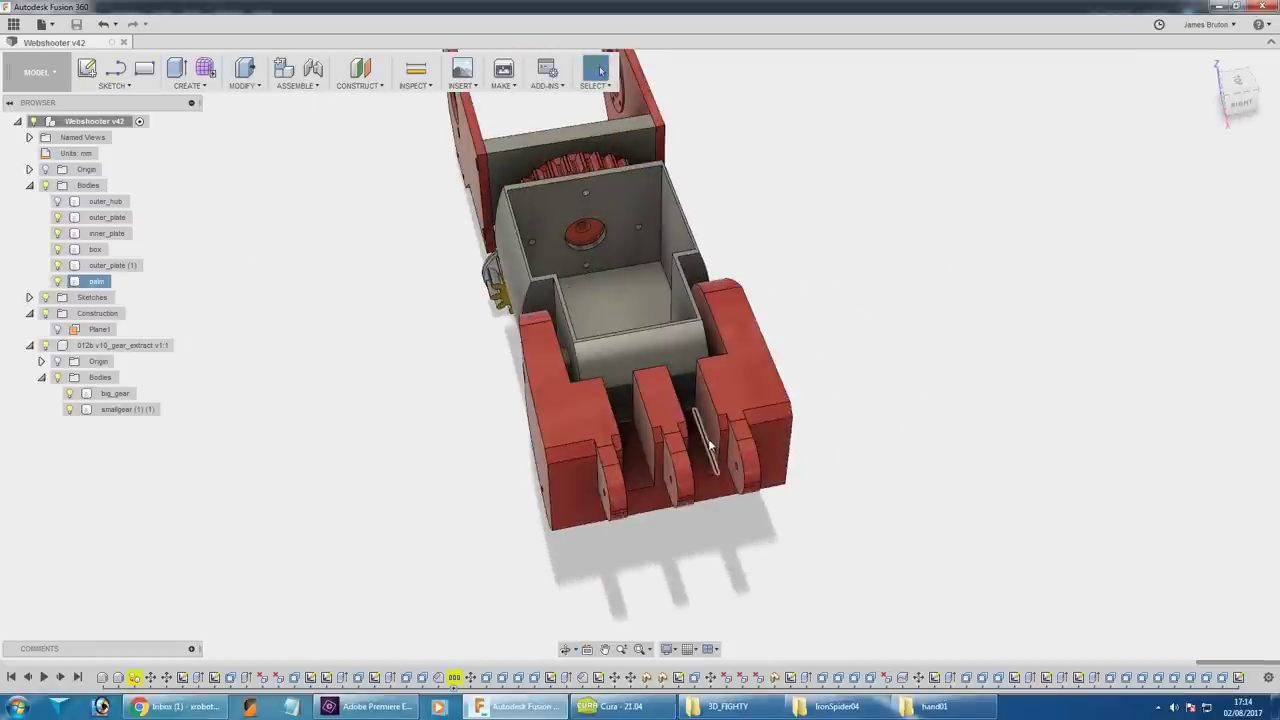
drag(645, 447, 906, 496)
click(765, 254)
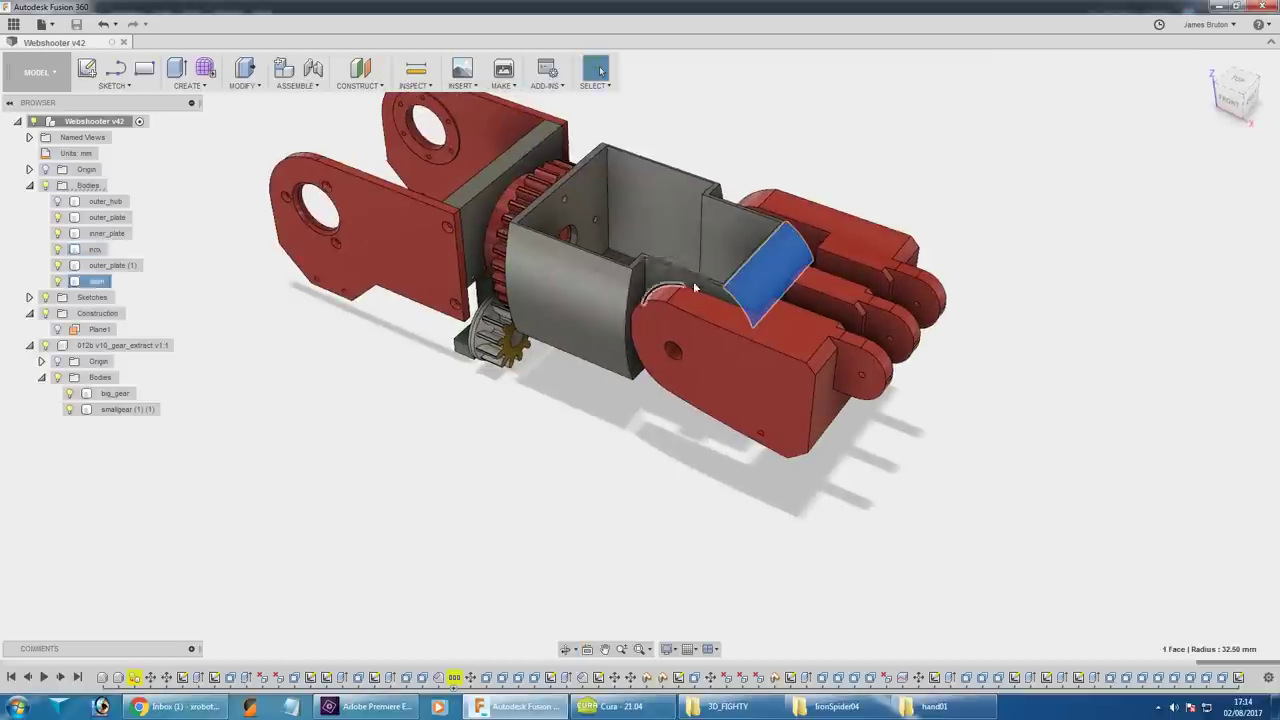
Examine the underside of the box and palm, the front of the arm, and the inside of the box
drag(995, 465, 930, 440)
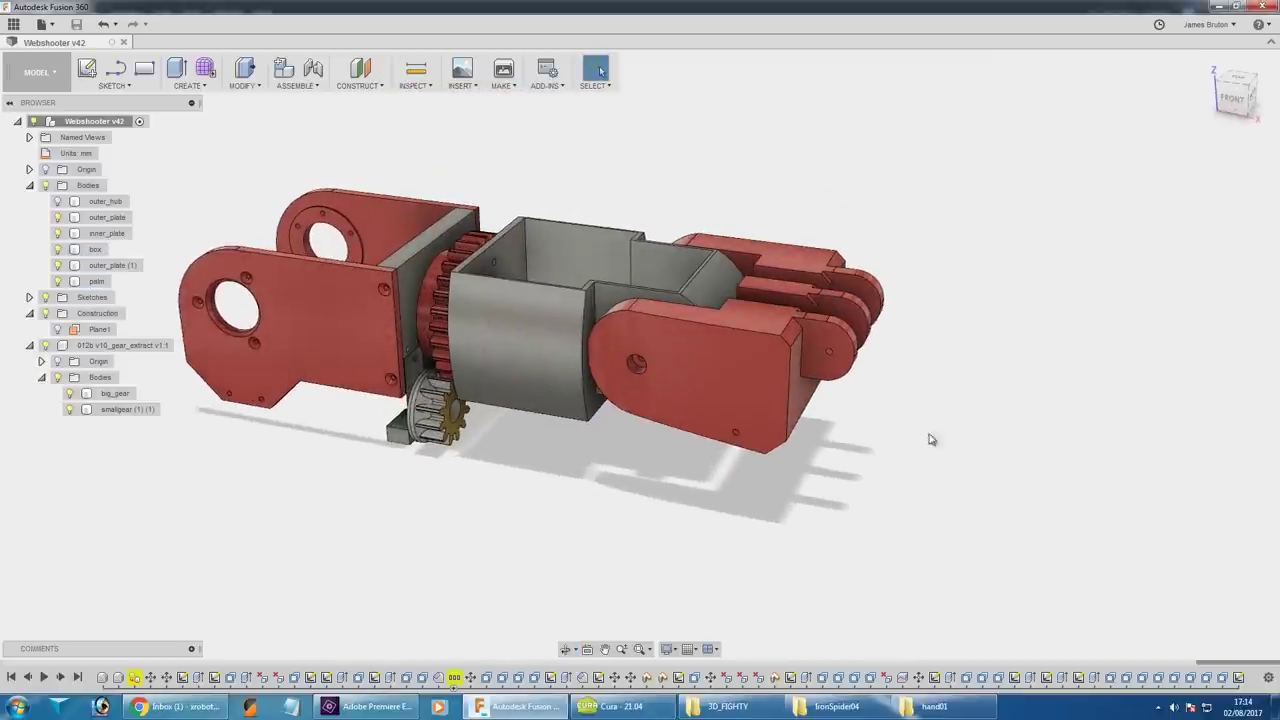
drag(927, 496, 905, 430)
key(Escape)
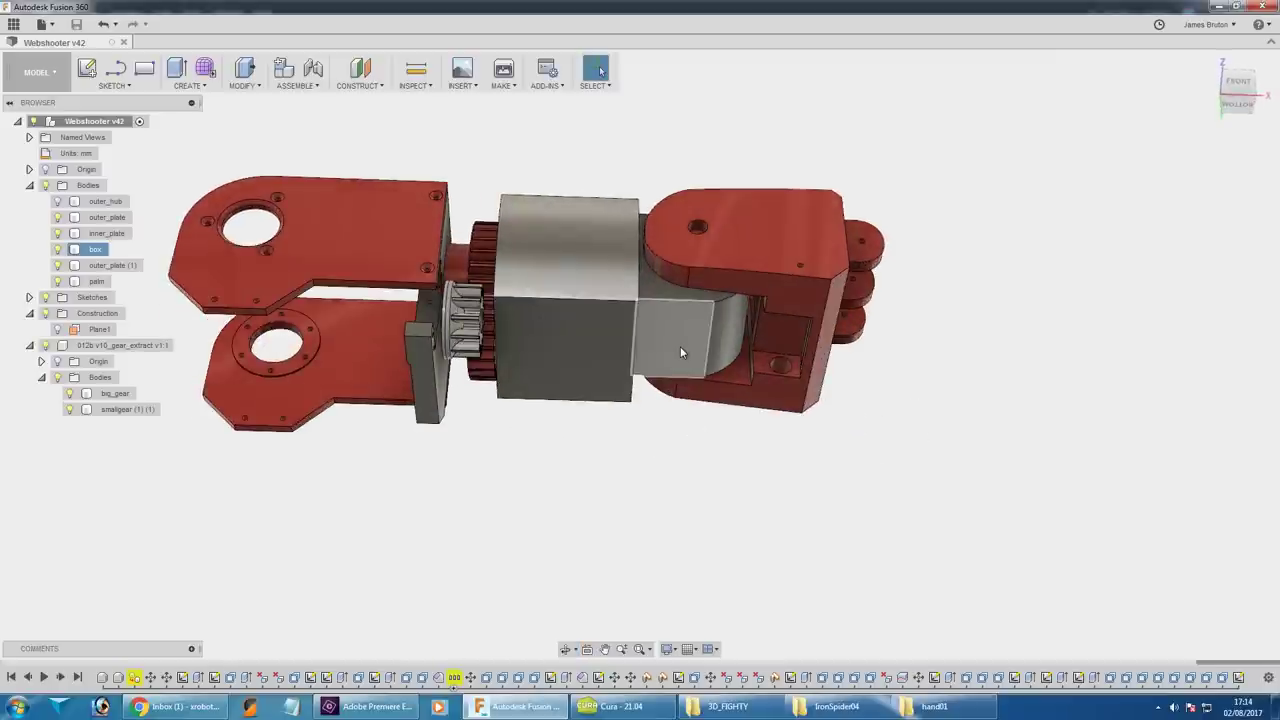
drag(788, 340, 686, 533)
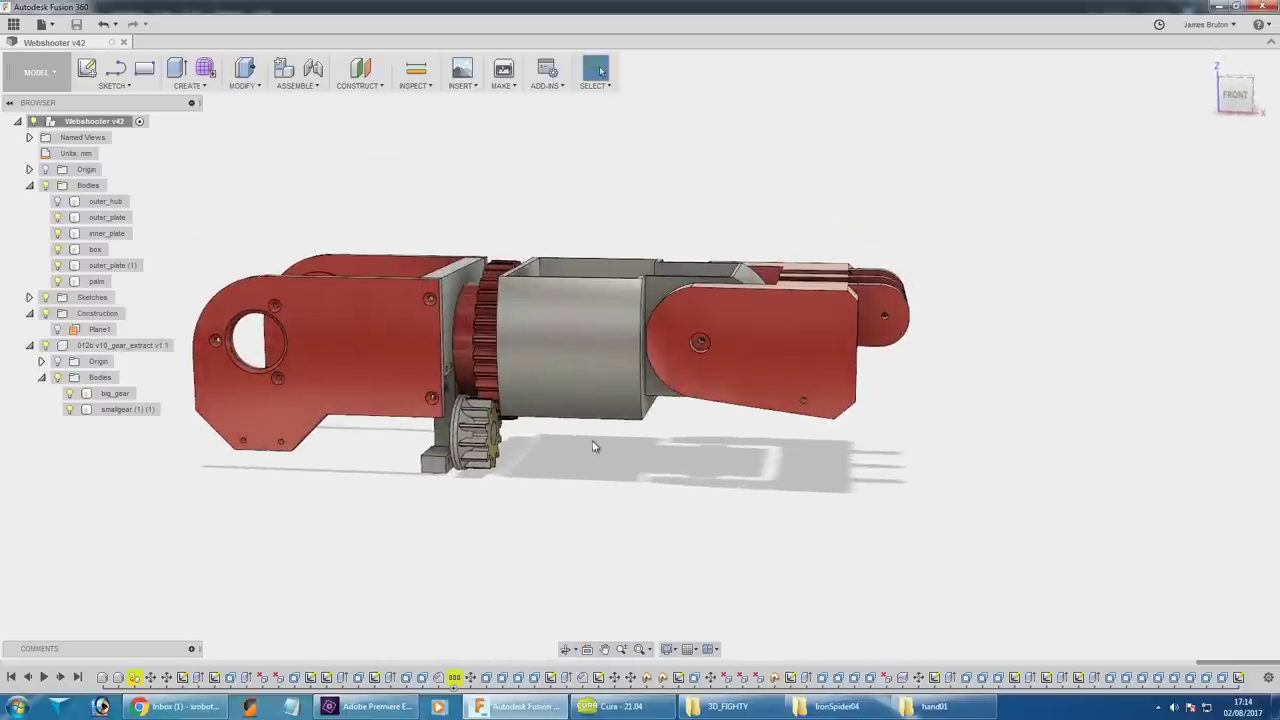
drag(955, 440, 930, 428)
key(Escape)
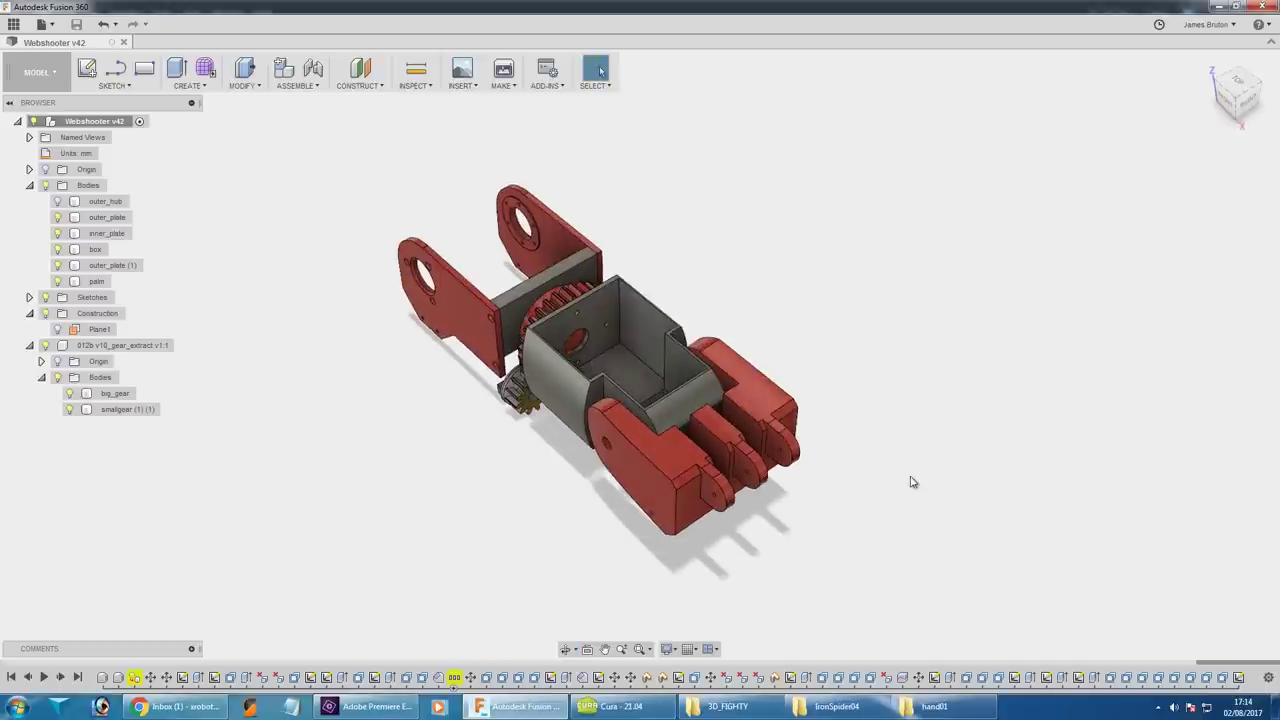
drag(910, 482, 768, 453)
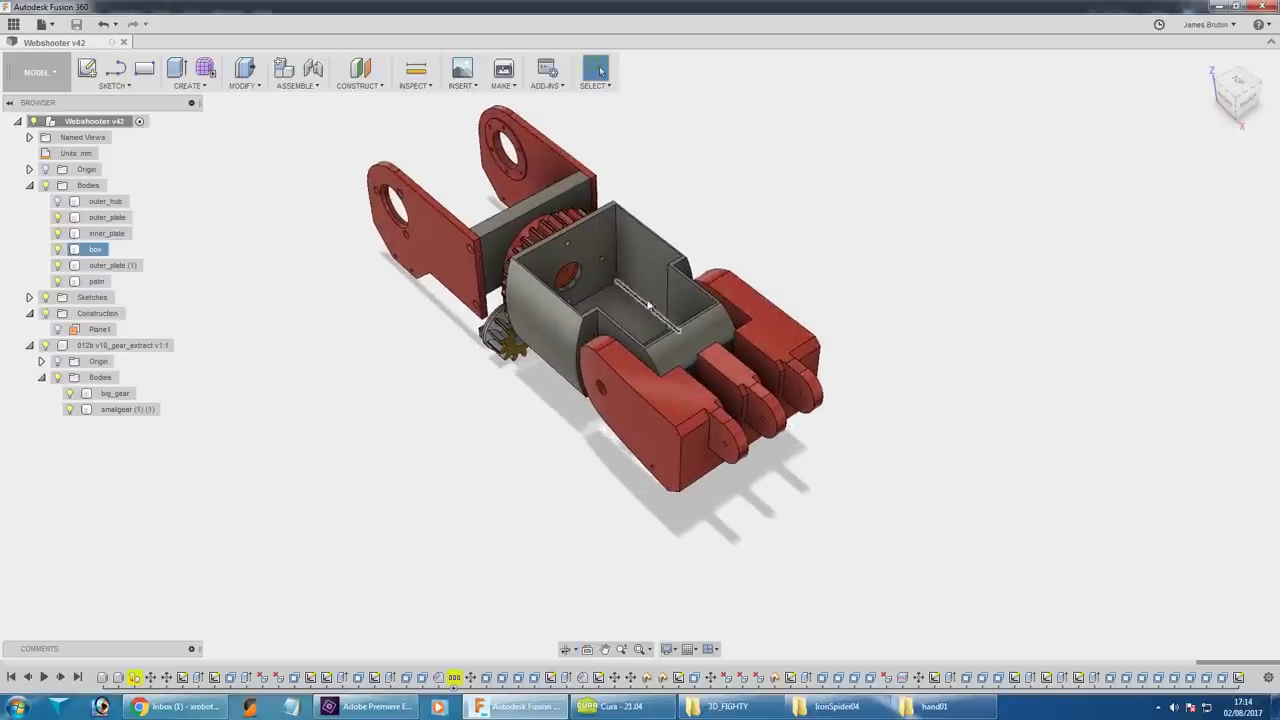
drag(736, 388, 998, 450)
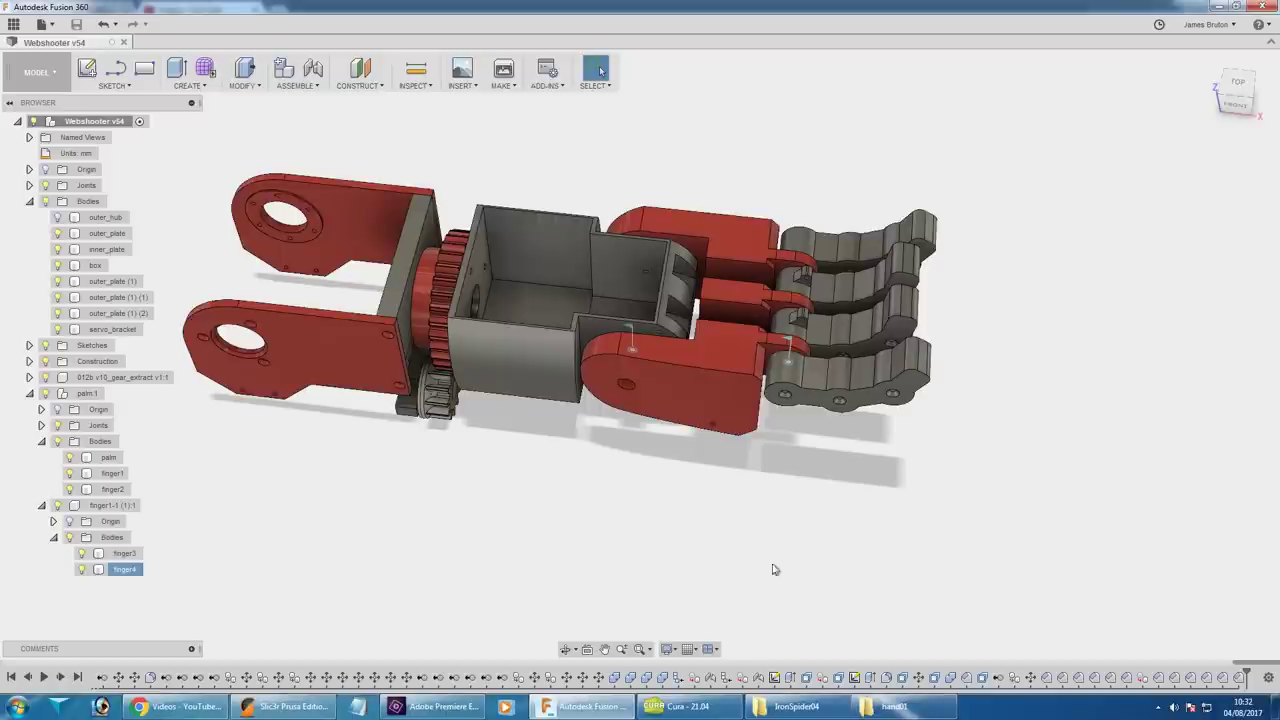
Drive the revolute joint between the box and the palm to -30 degrees, tilting the palm and fingers downward
drag(826, 585, 845, 526)
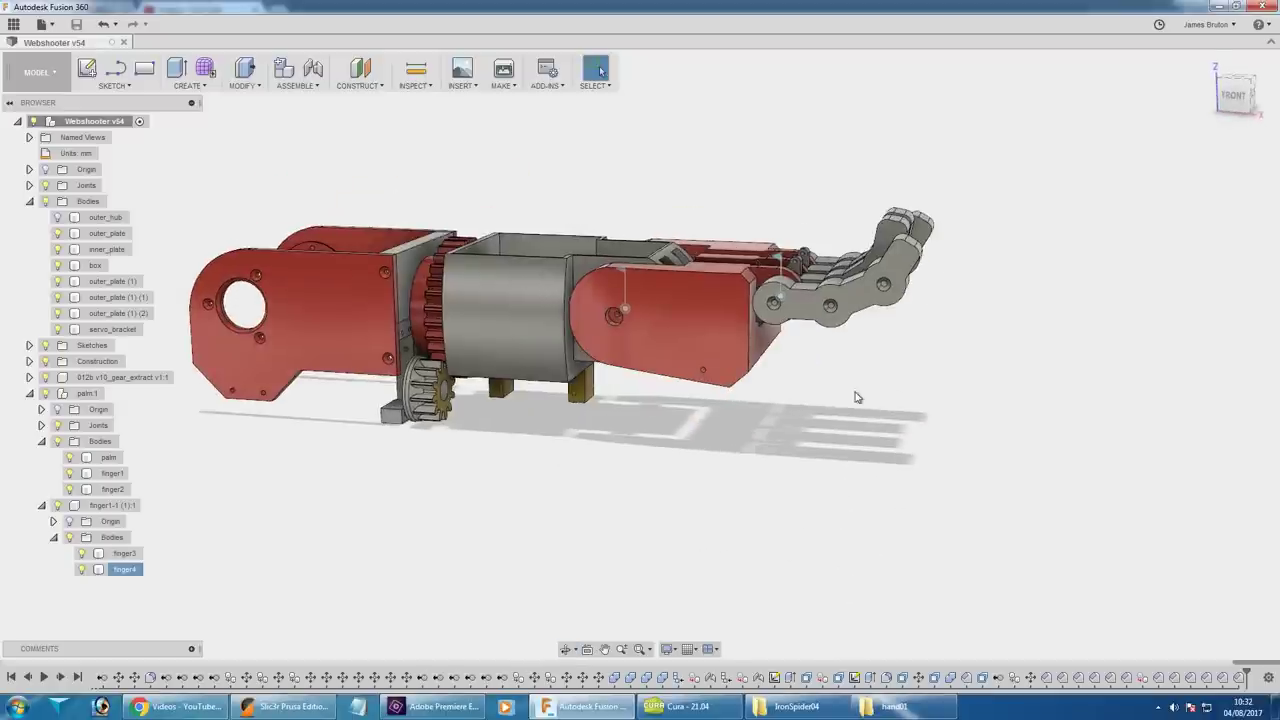
scroll(856, 397, up, 2)
drag(812, 403, 835, 262)
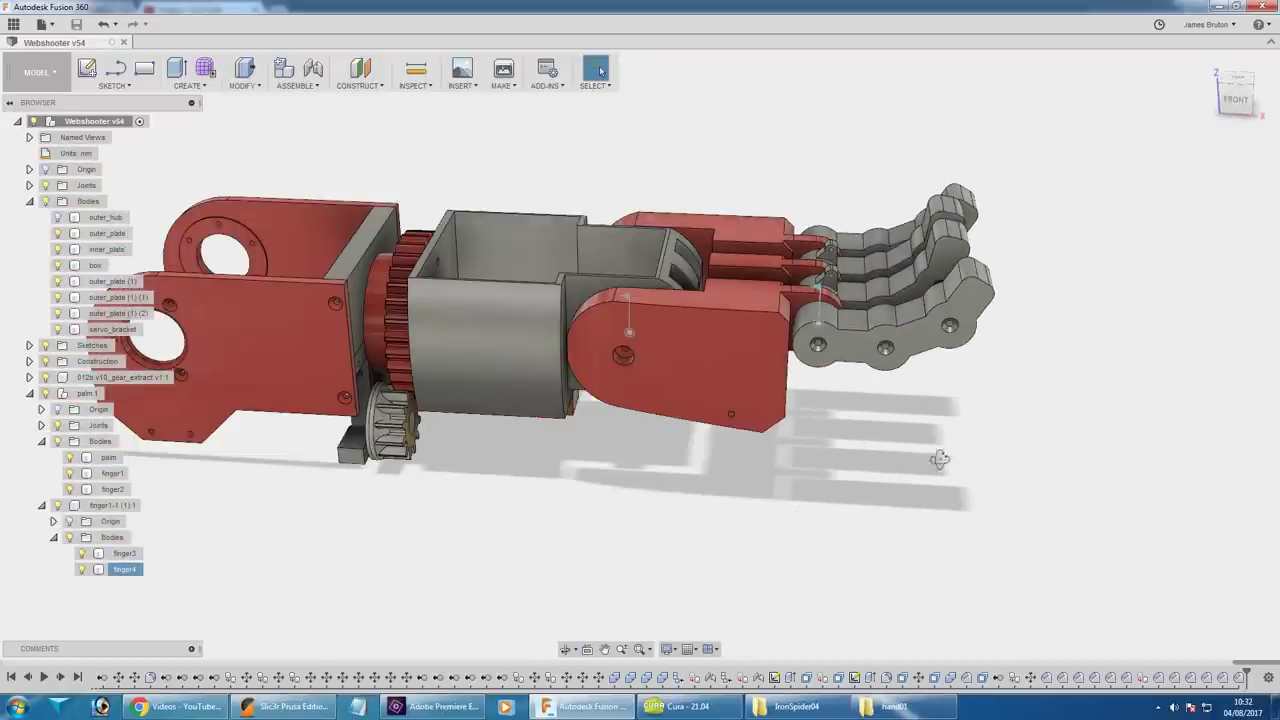
mouse_move(940, 459)
mouse_down()
mouse_move(971, 386)
mouse_move(923, 449)
mouse_move(945, 442)
mouse_up()
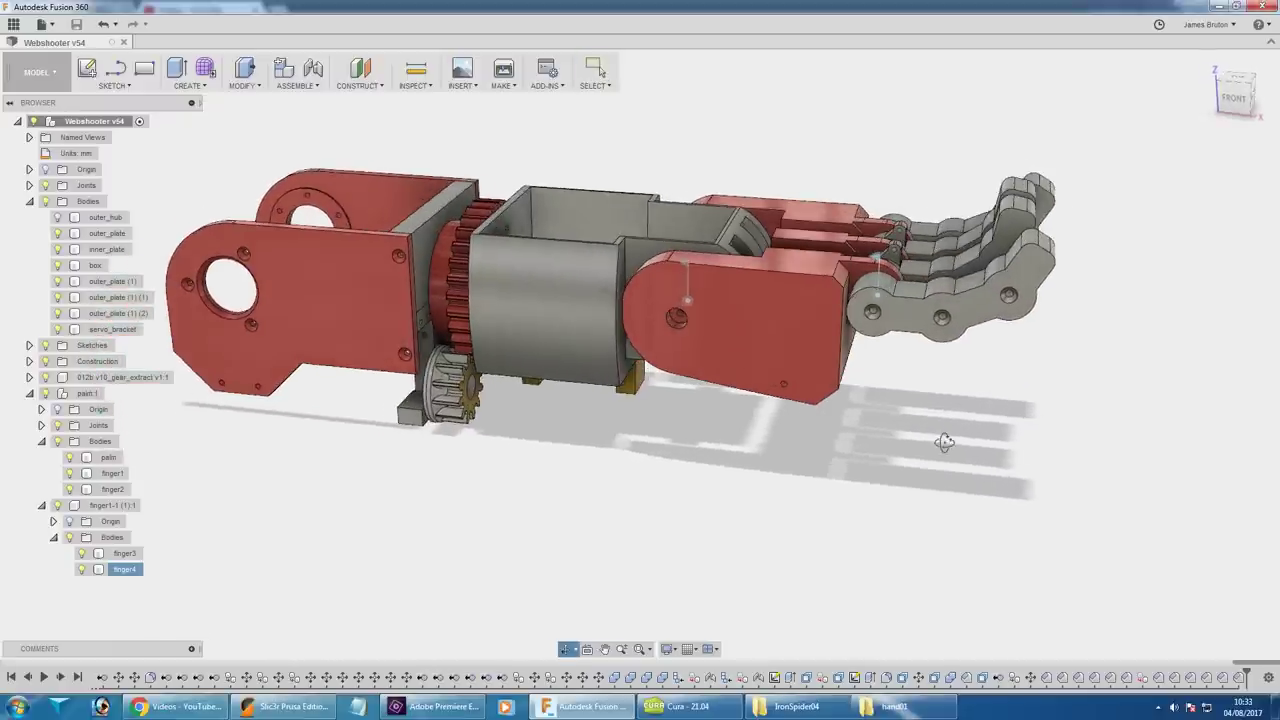
scroll(680, 280, up, 3)
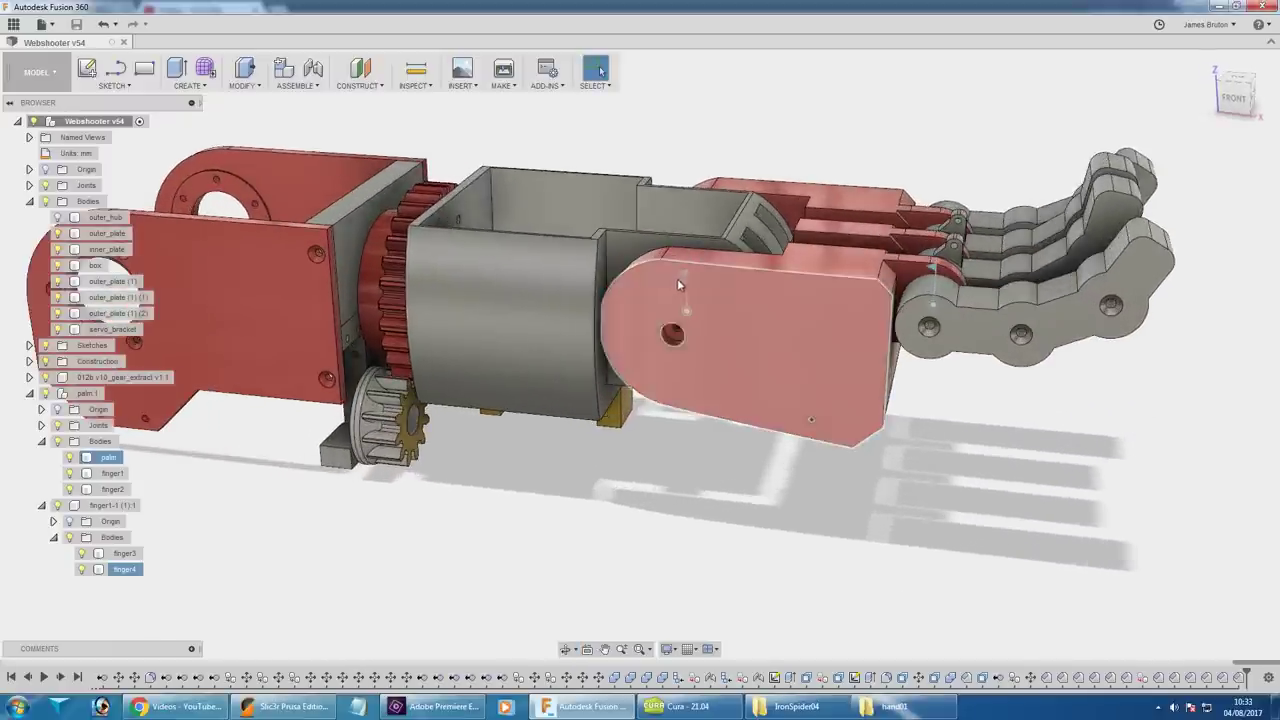
click(684, 271)
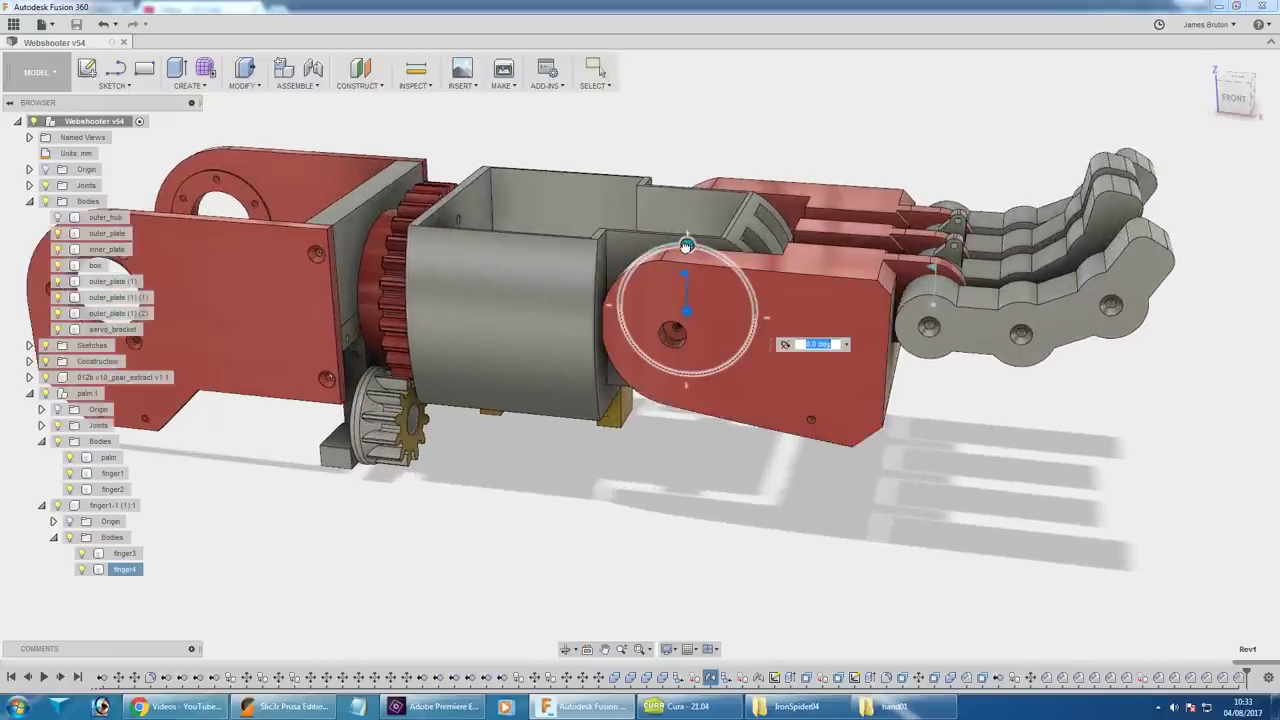
drag(686, 245, 722, 258)
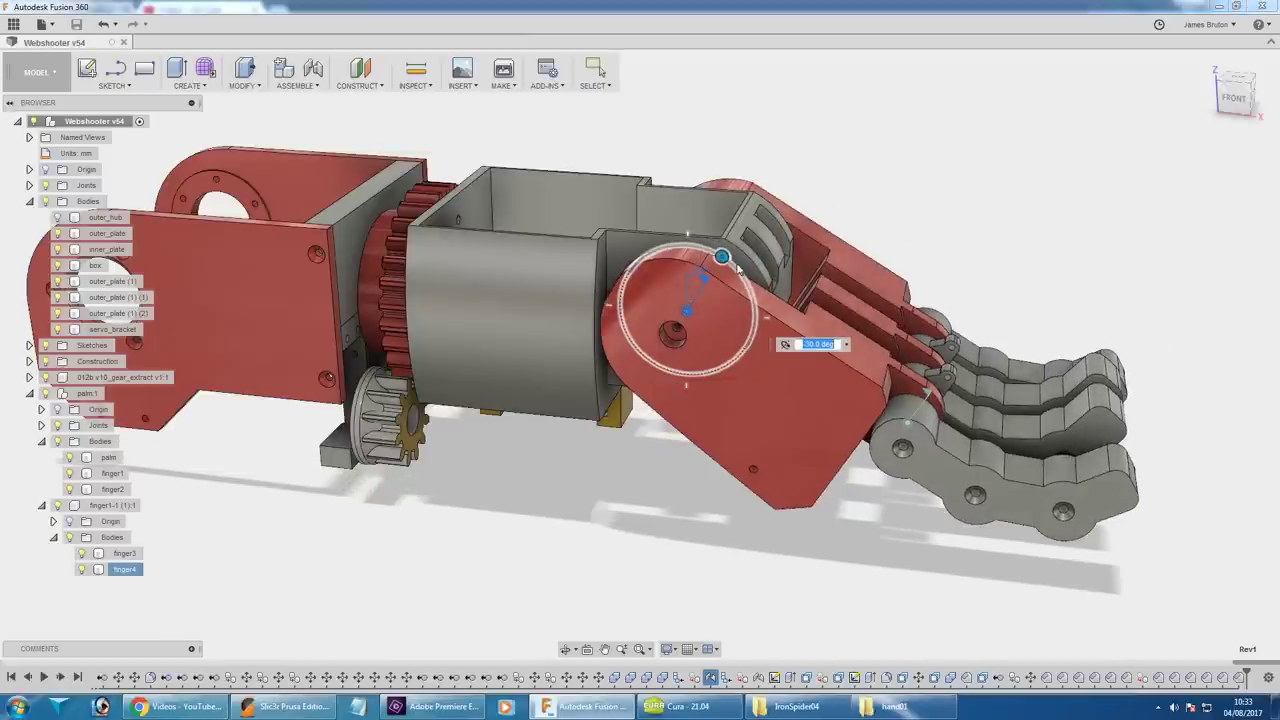
key(Return)
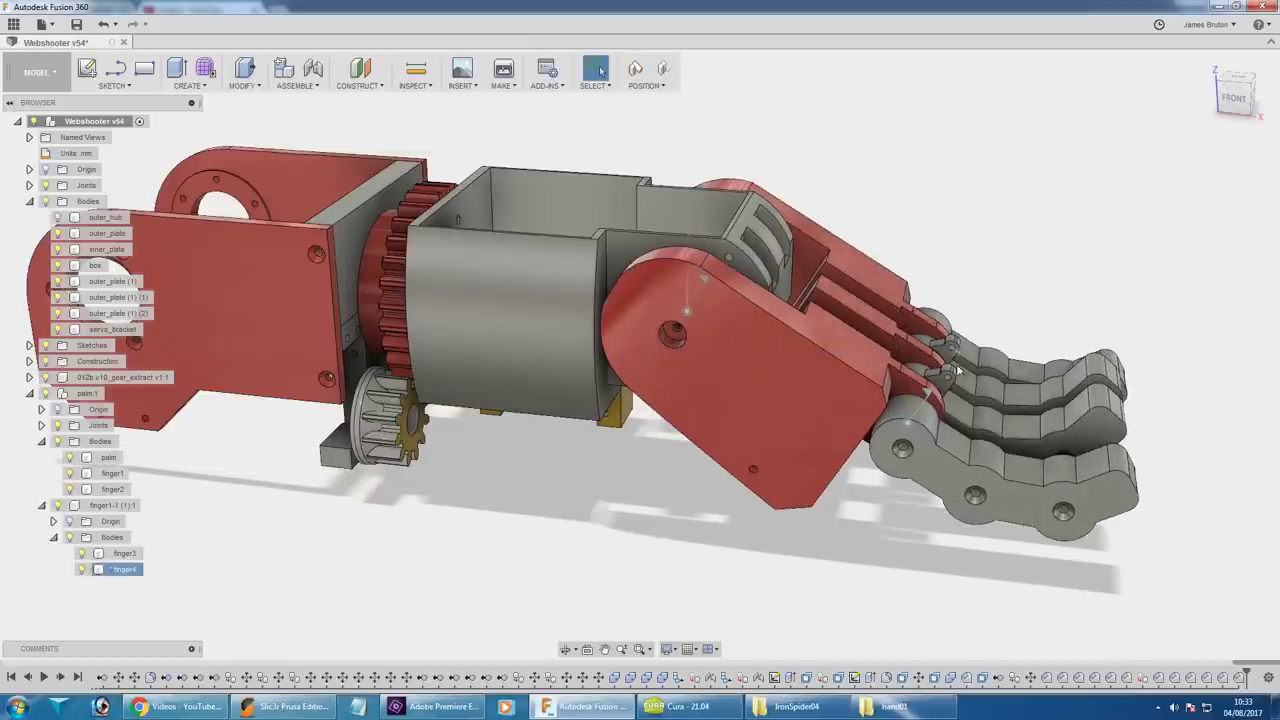
Drive the revolute joint between the palm and the two middle fingers to 110 degrees, curling them up over the palm
double_click(928, 397)
drag(946, 371, 727, 362)
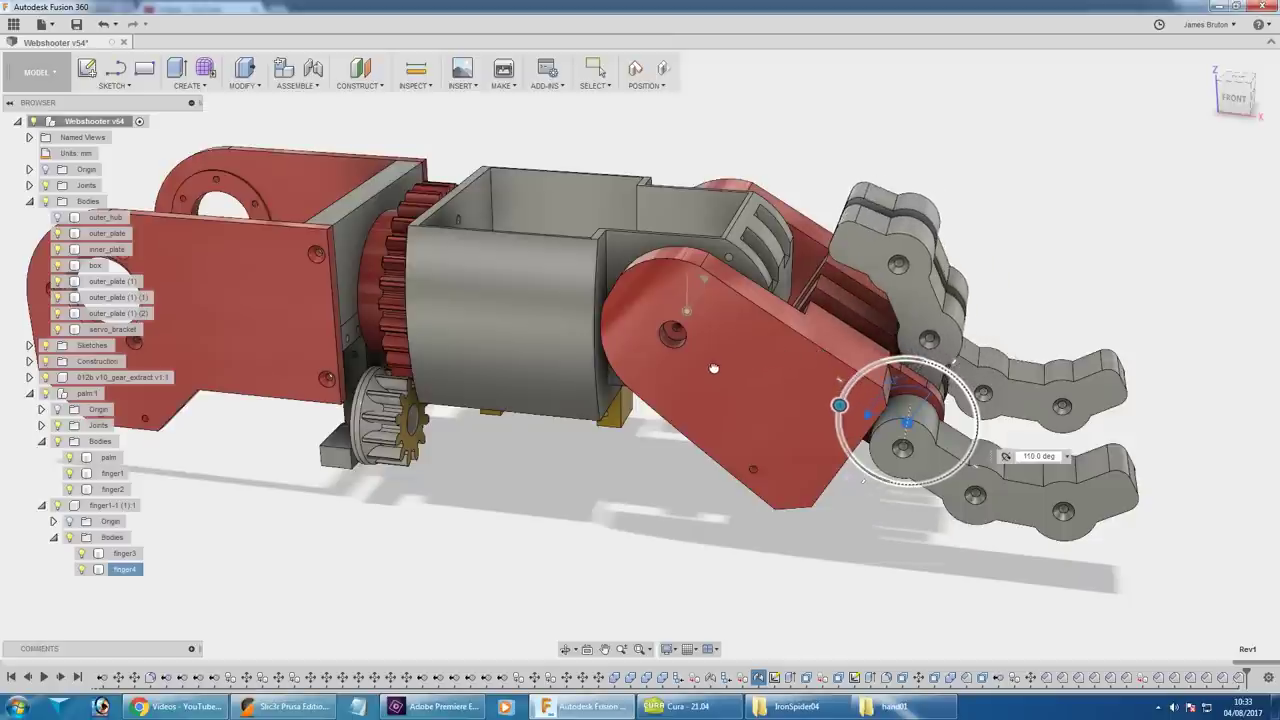
key(Return)
Examine the arm with the tilted palm and curled middle fingers from above, from the front and at an angle
drag(771, 517, 771, 563)
key(Escape)
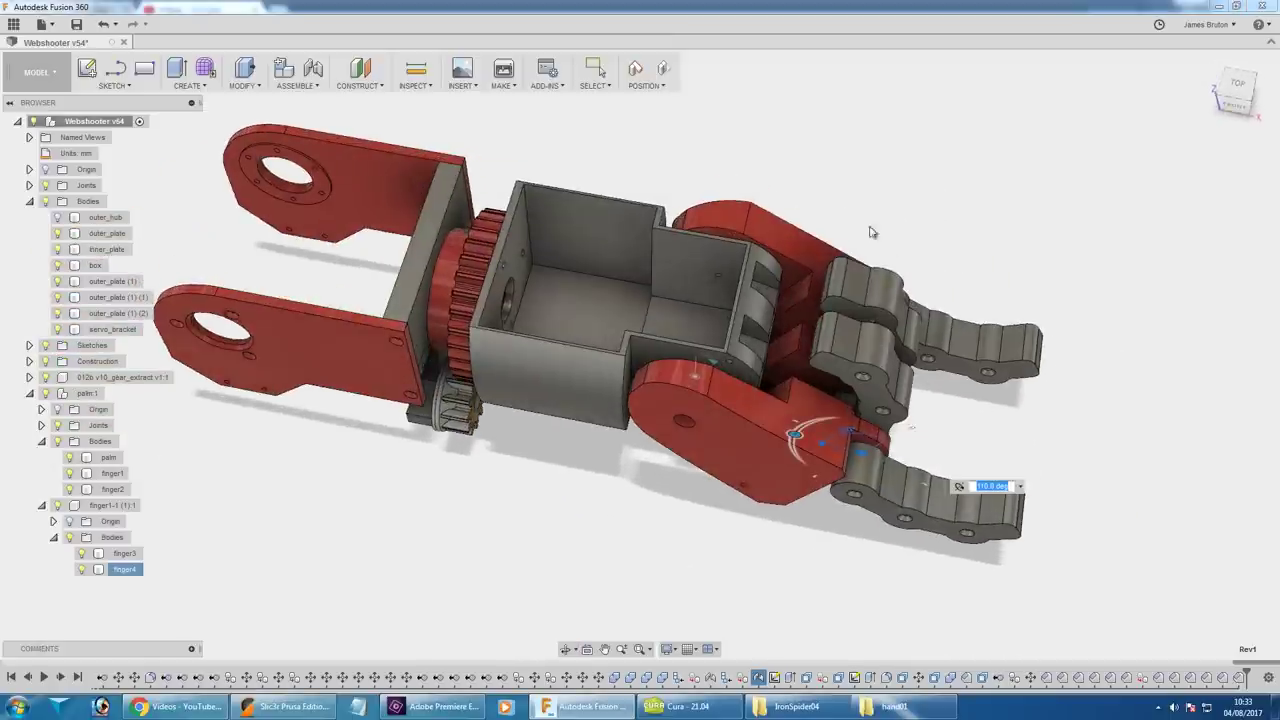
drag(870, 232, 1048, 300)
key(Escape)
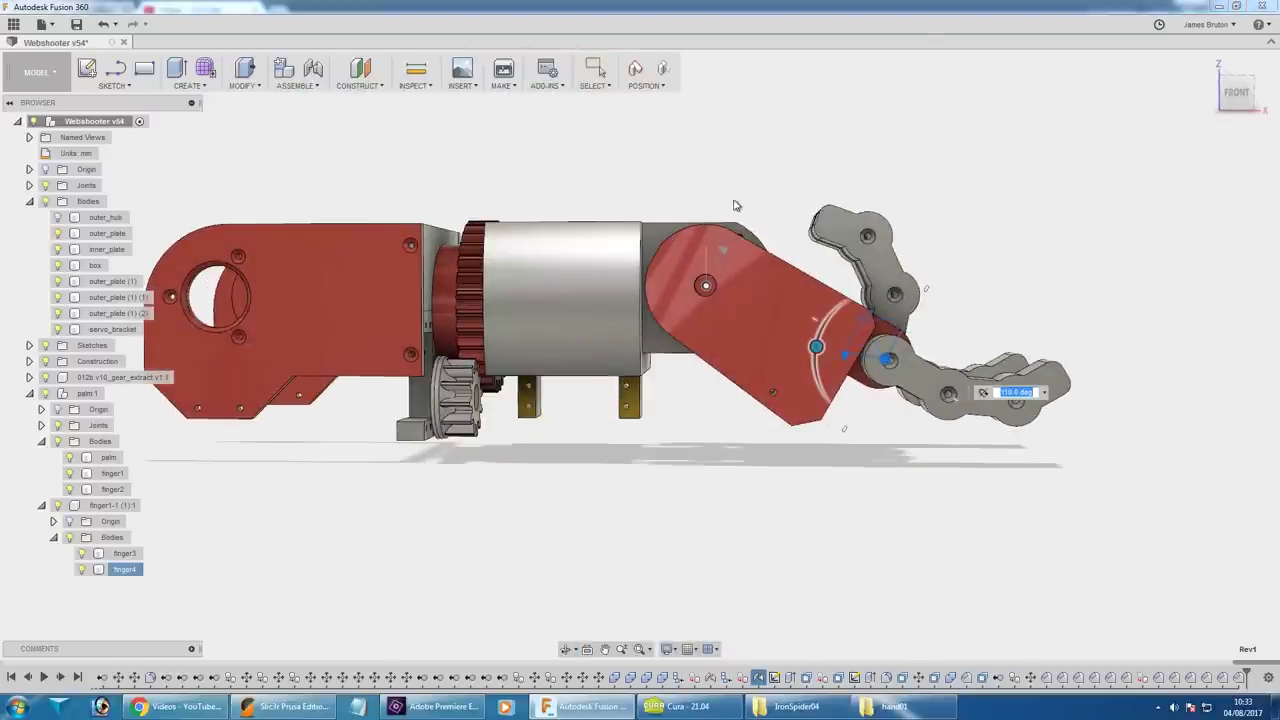
drag(777, 171, 602, 245)
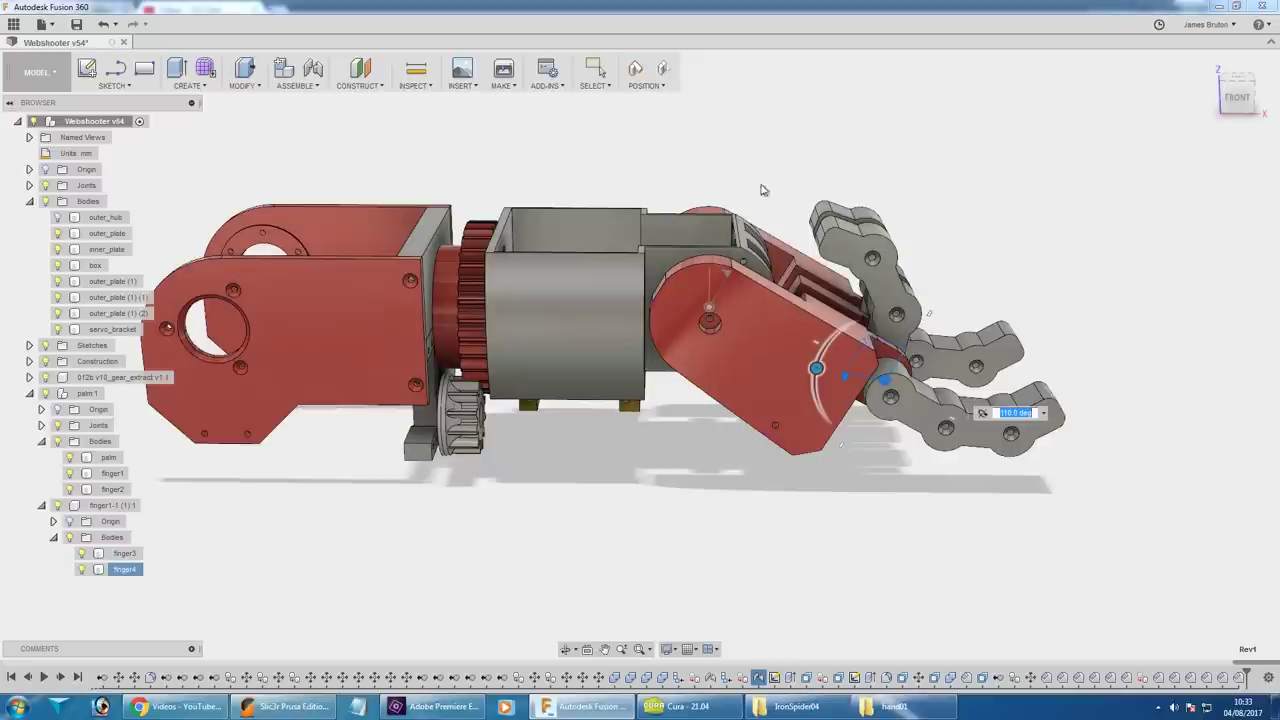
drag(762, 190, 829, 237)
mouse_move(1022, 244)
mouse_down()
mouse_move(1013, 262)
mouse_move(971, 243)
mouse_move(1000, 330)
mouse_move(1004, 258)
mouse_up()
key(Escape)
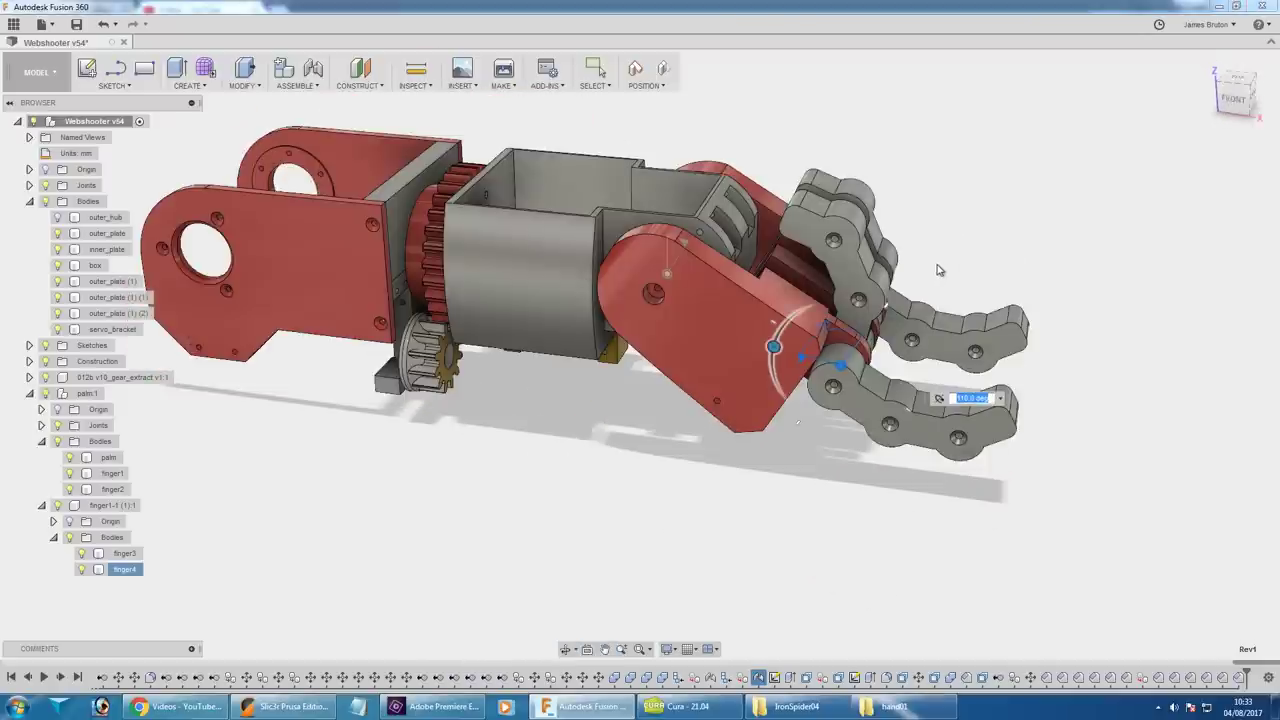
key(Escape)
Examine the straightened hand, the outer finger's pivot hole and the lugs at the base of the middle fingers
drag(993, 311, 1020, 401)
scroll(1013, 204, up, 3)
key(F4)
scroll(977, 404, up, 3)
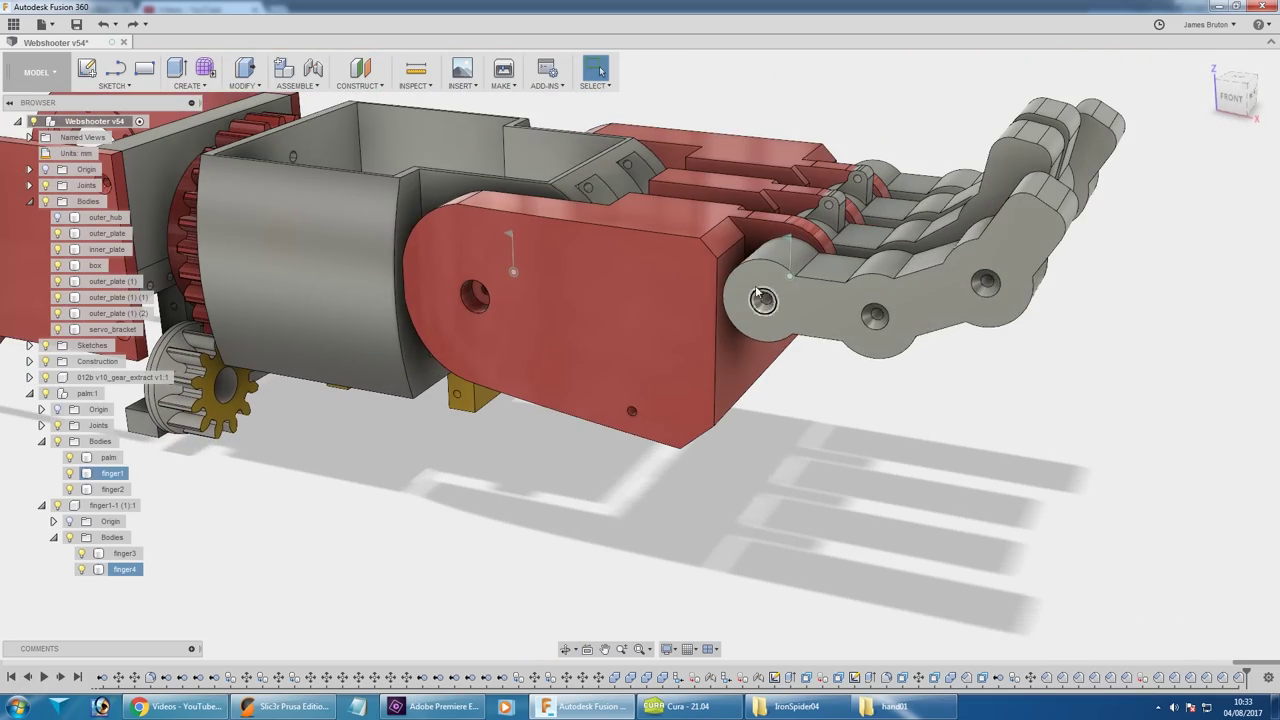
key(F4)
drag(895, 435, 997, 427)
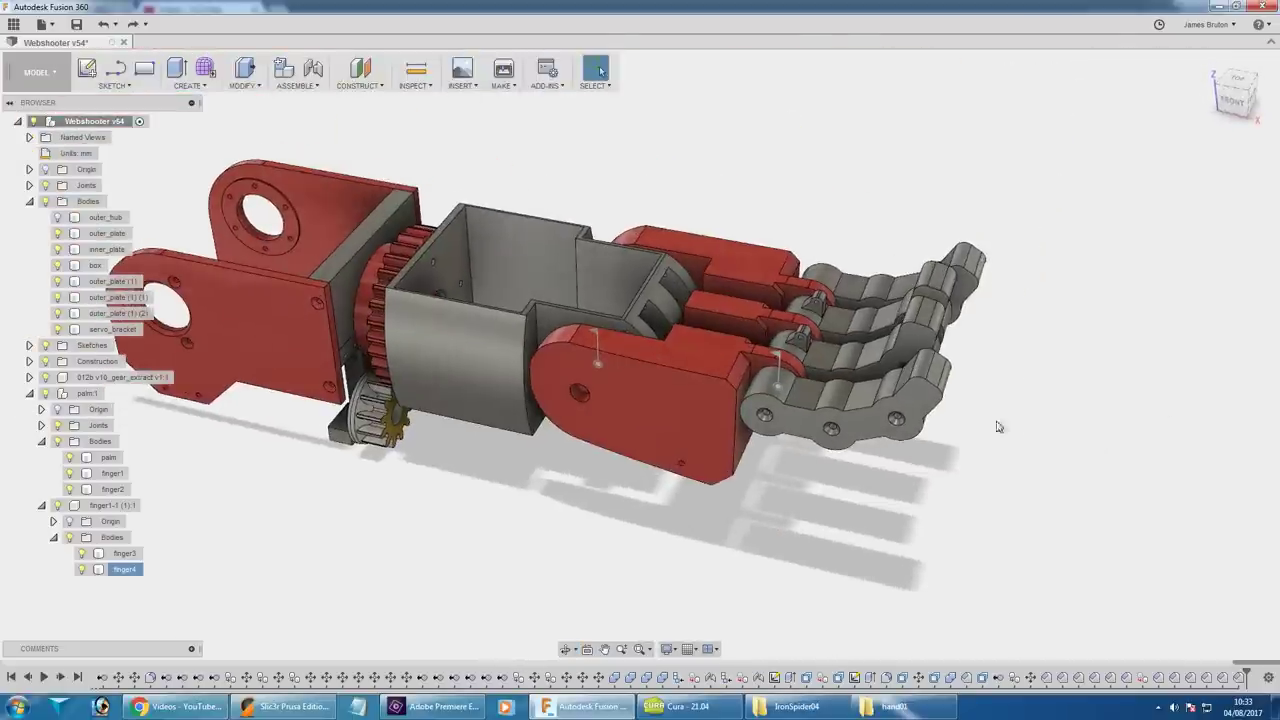
scroll(720, 378, up, 5)
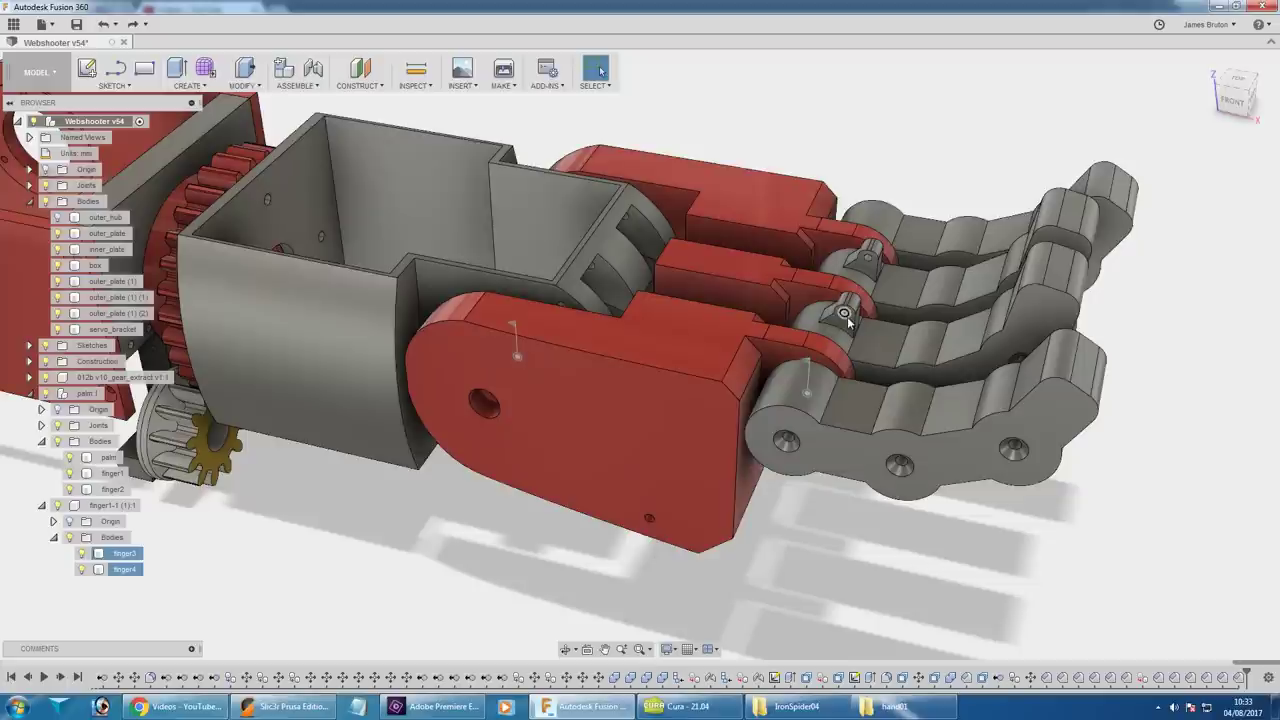
scroll(740, 390, down, 4)
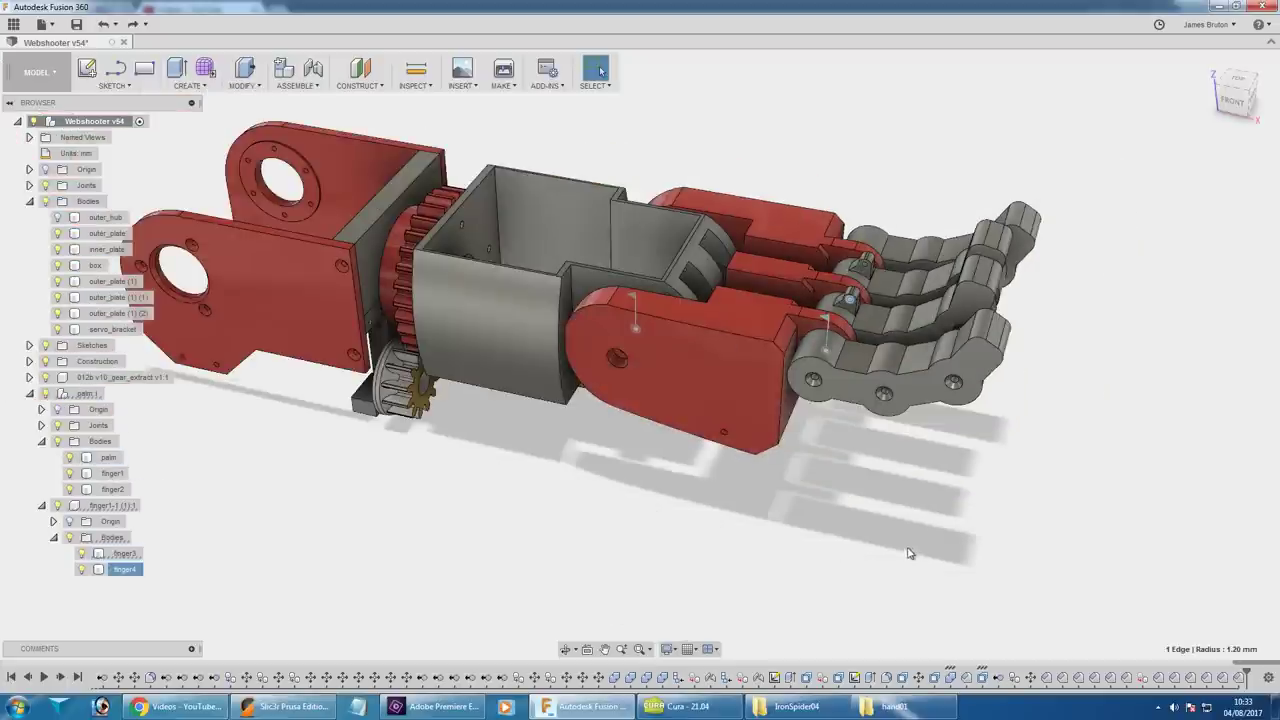
drag(901, 555, 909, 536)
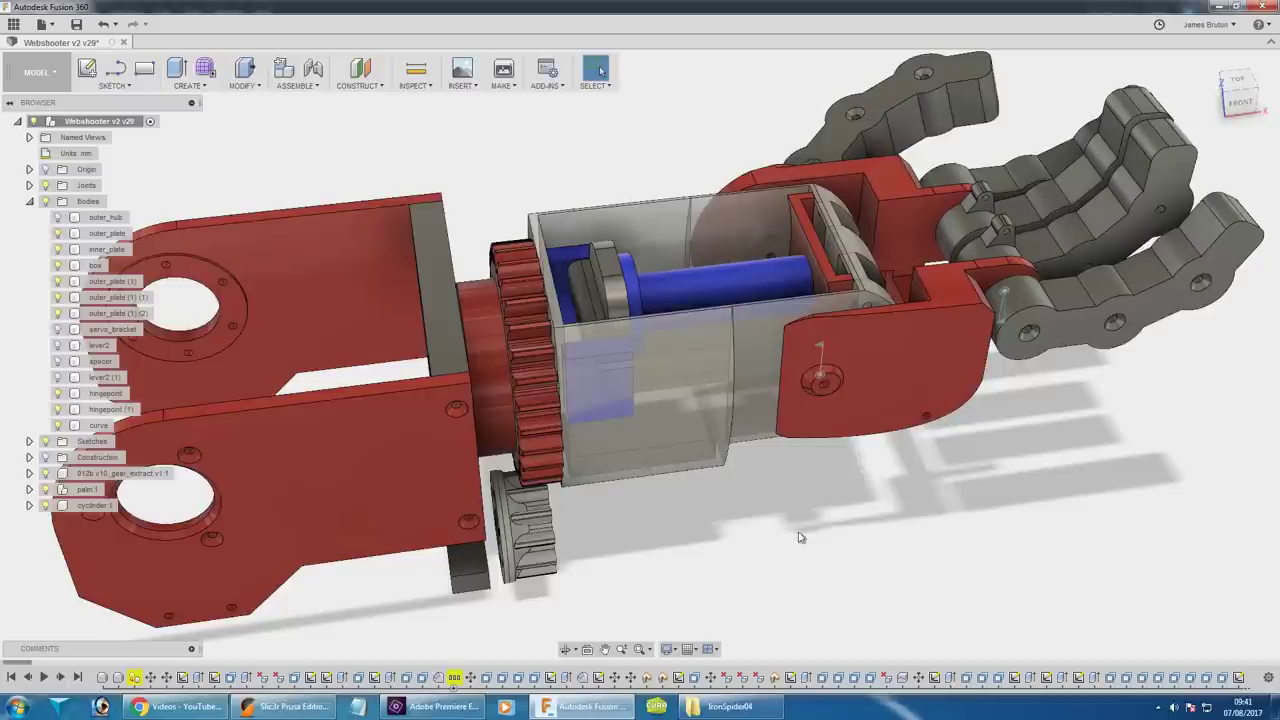
Hide the box body and examine the blue cylinder and the slotted hinge points between the gear and the palm
click(57, 265)
drag(790, 500, 829, 514)
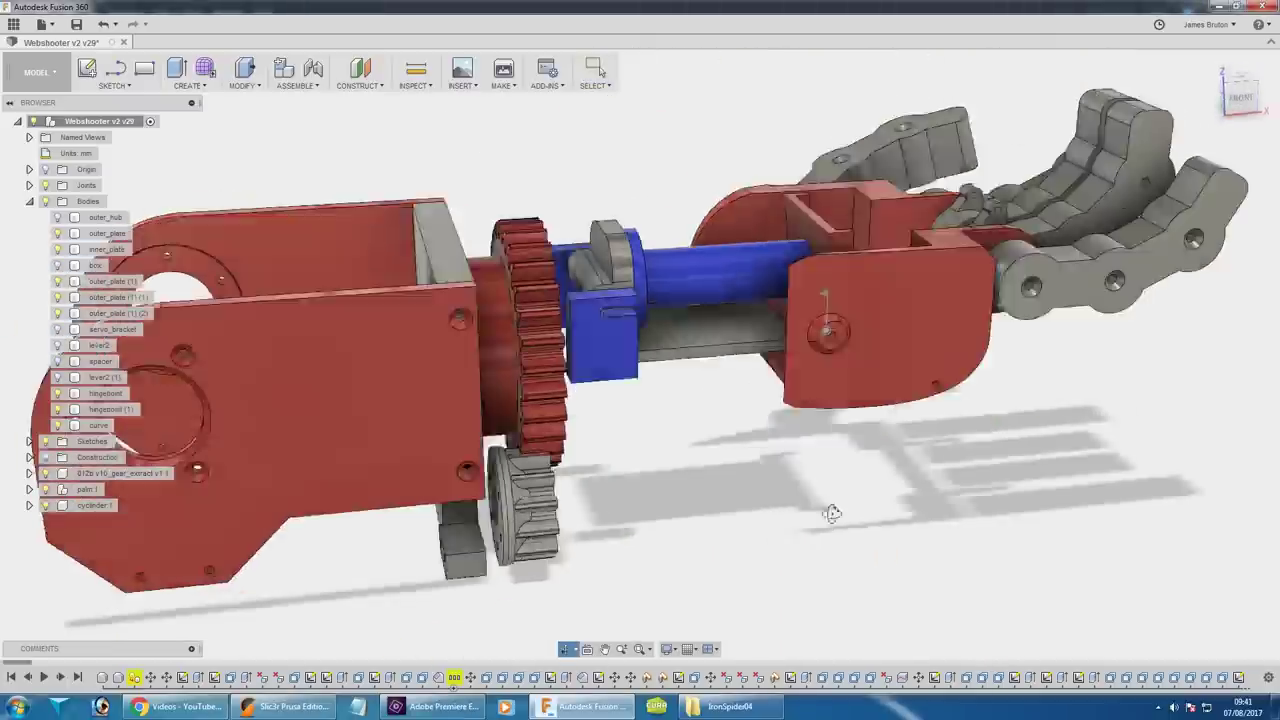
drag(603, 315, 710, 431)
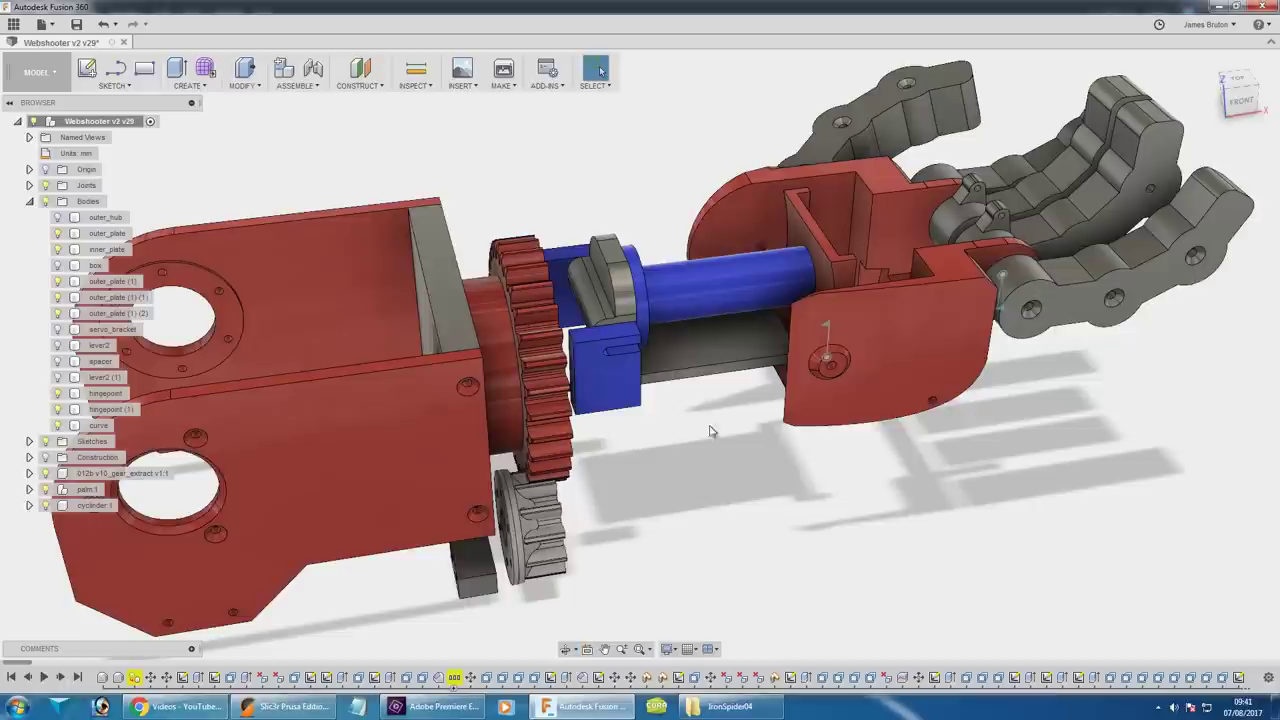
drag(697, 372, 632, 204)
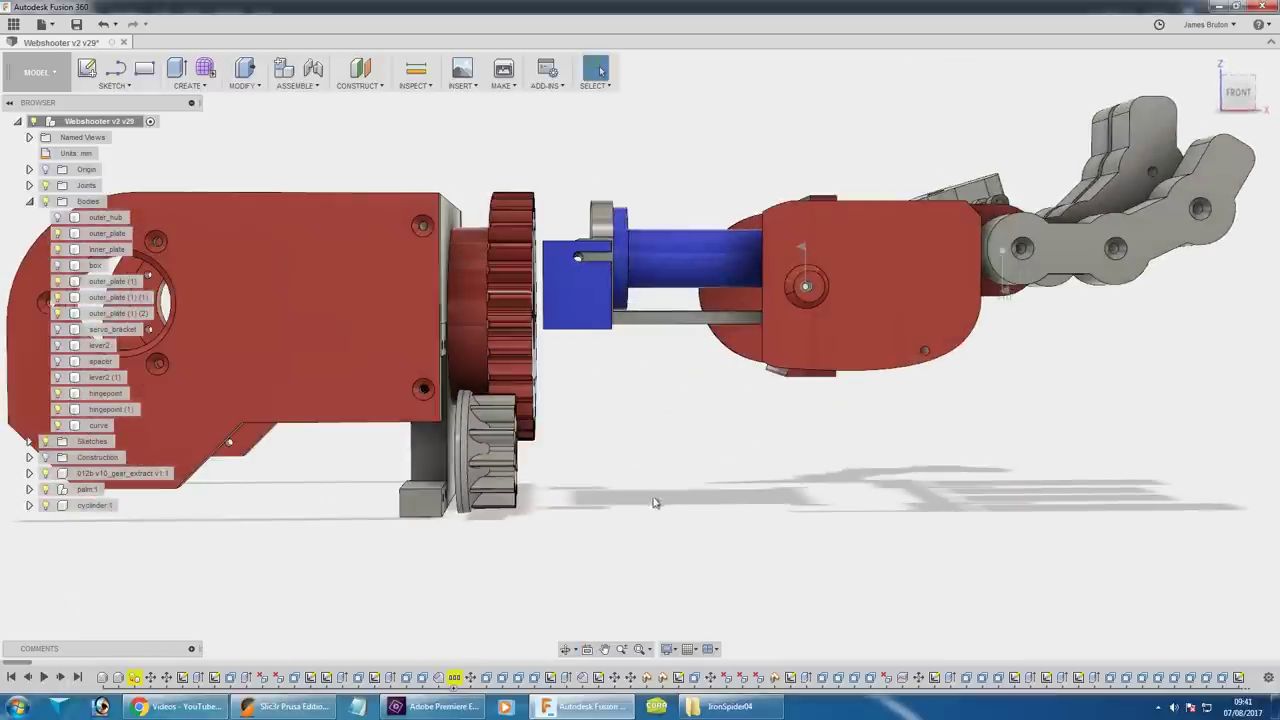
scroll(563, 317, up, 5)
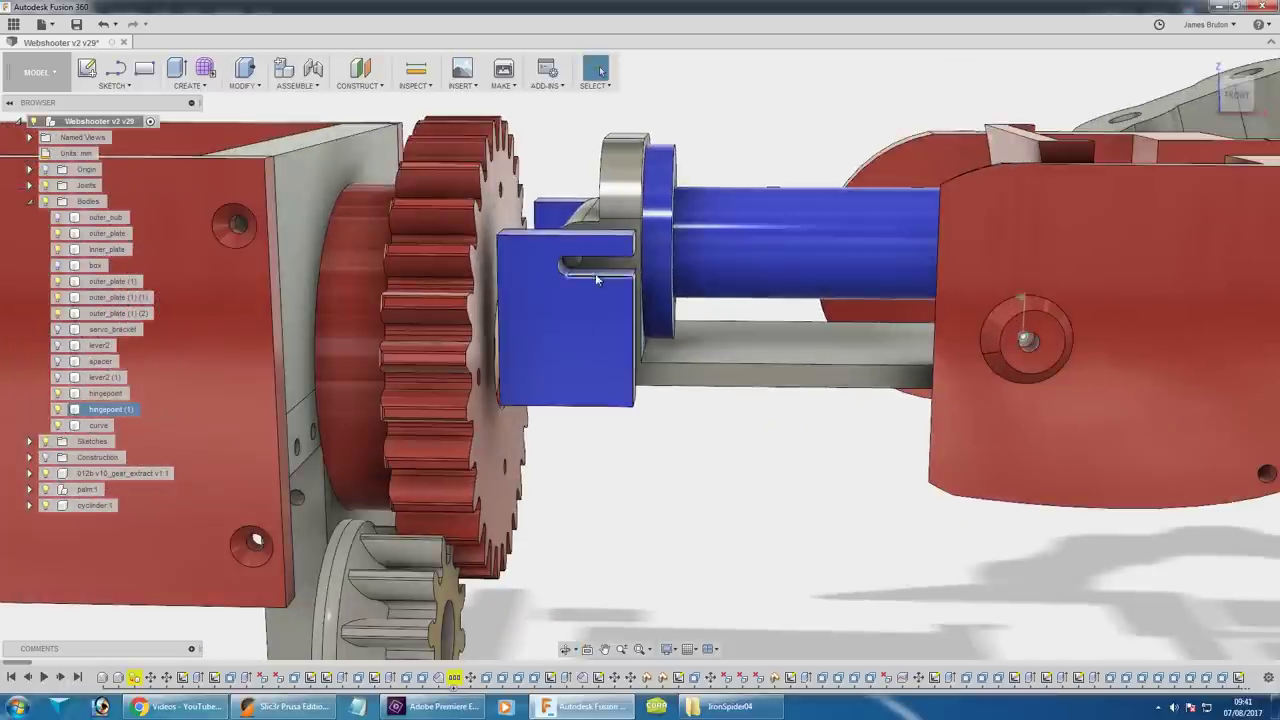
scroll(657, 443, down, 5)
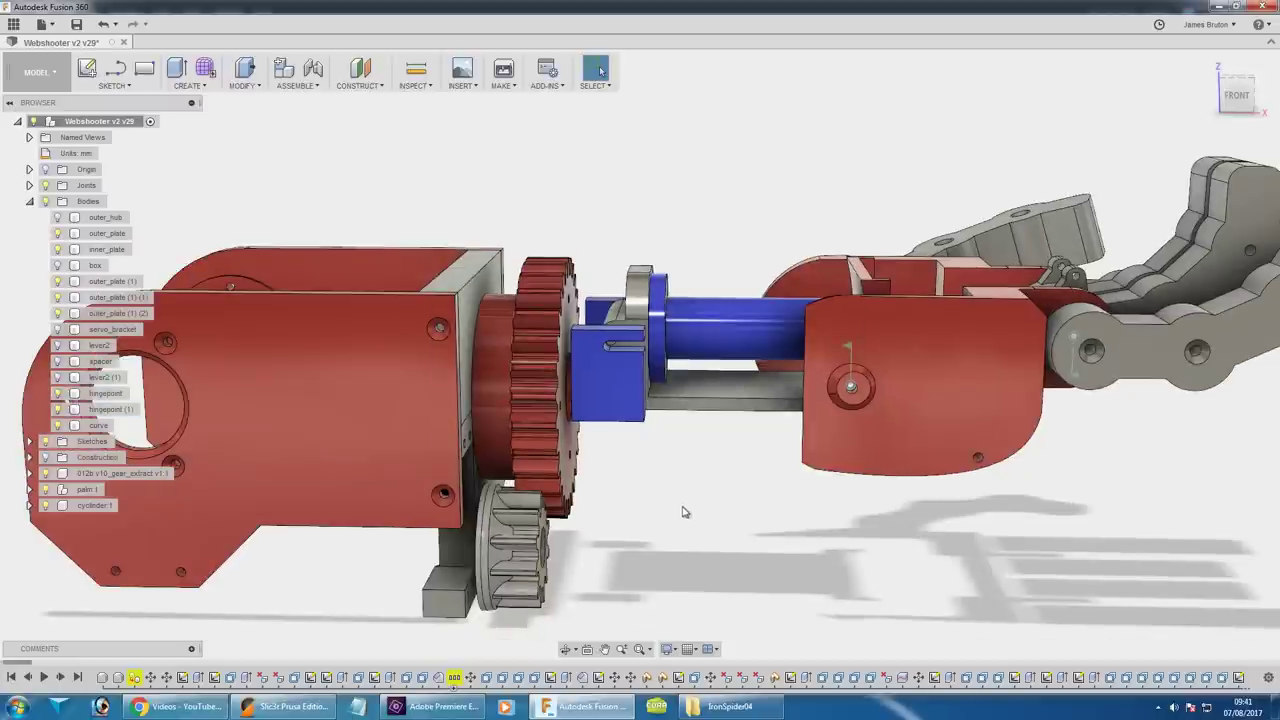
scroll(683, 512, up, 2)
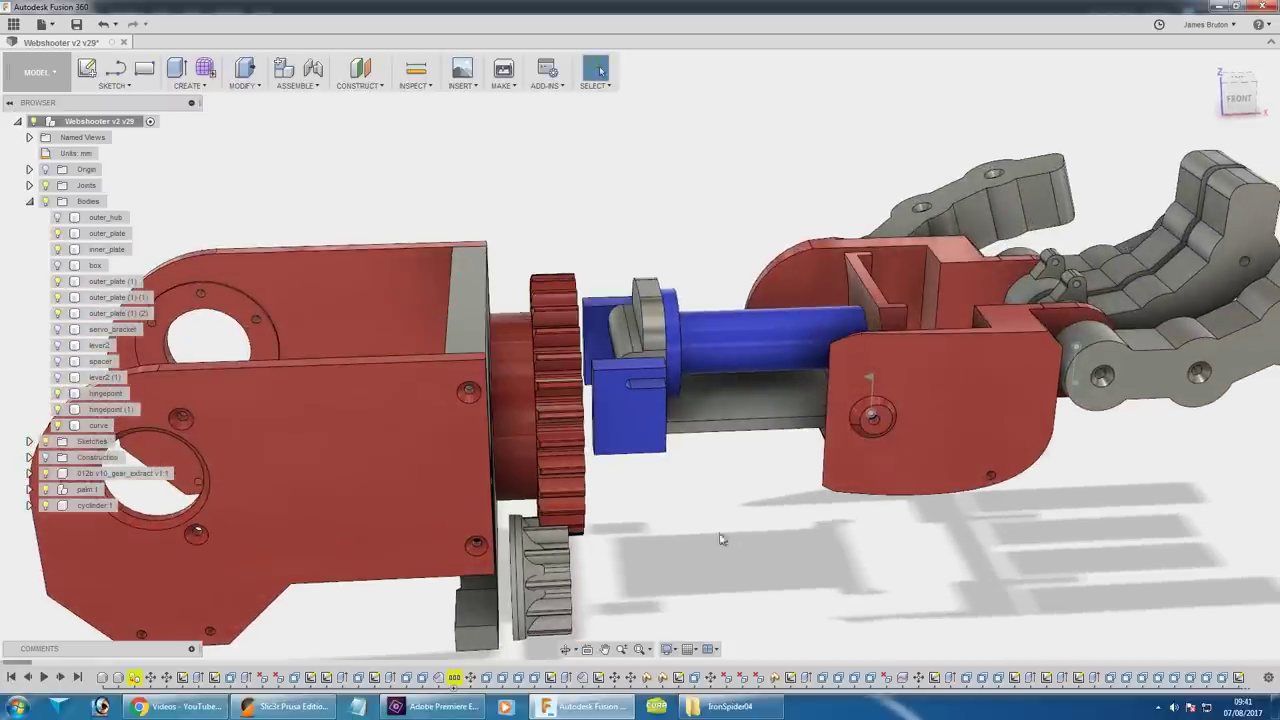
Select the face of the curve body and examine how it sits against the palm and the end of the blue cylinder
drag(720, 540, 820, 400)
click(884, 304)
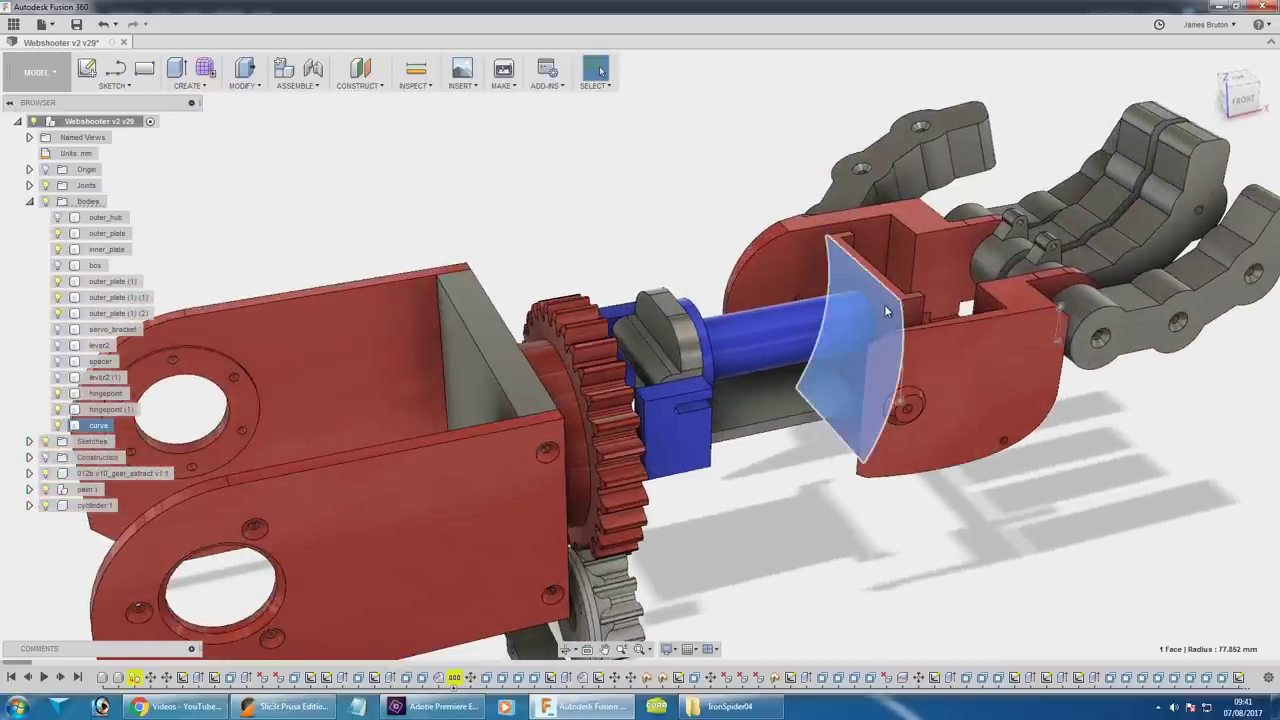
drag(884, 304, 798, 383)
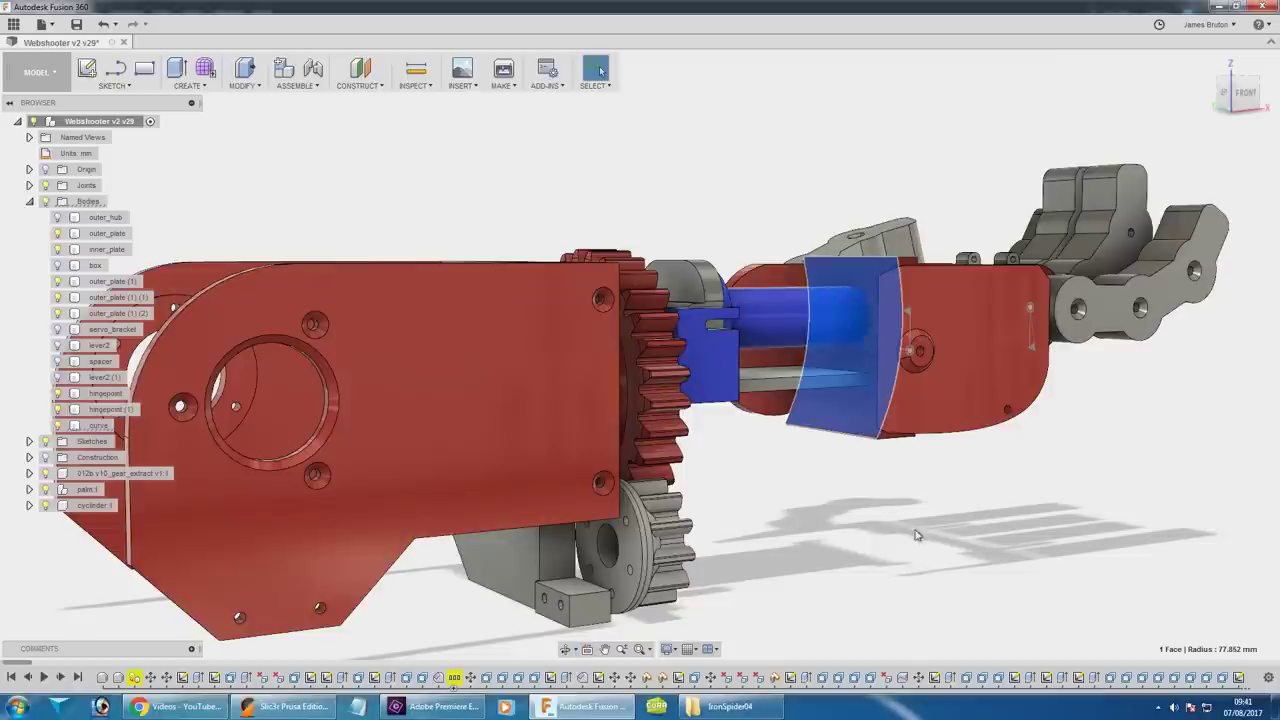
drag(914, 528, 903, 541)
key(Escape)
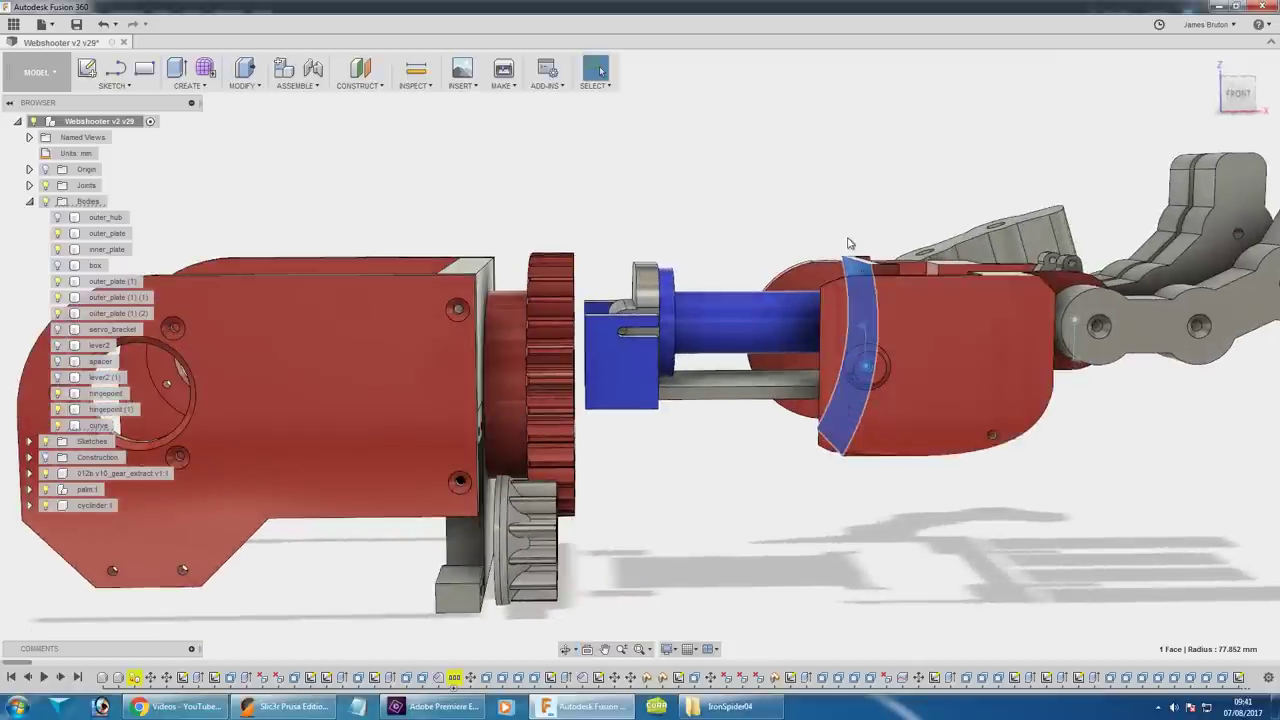
drag(792, 560, 793, 375)
key(Escape)
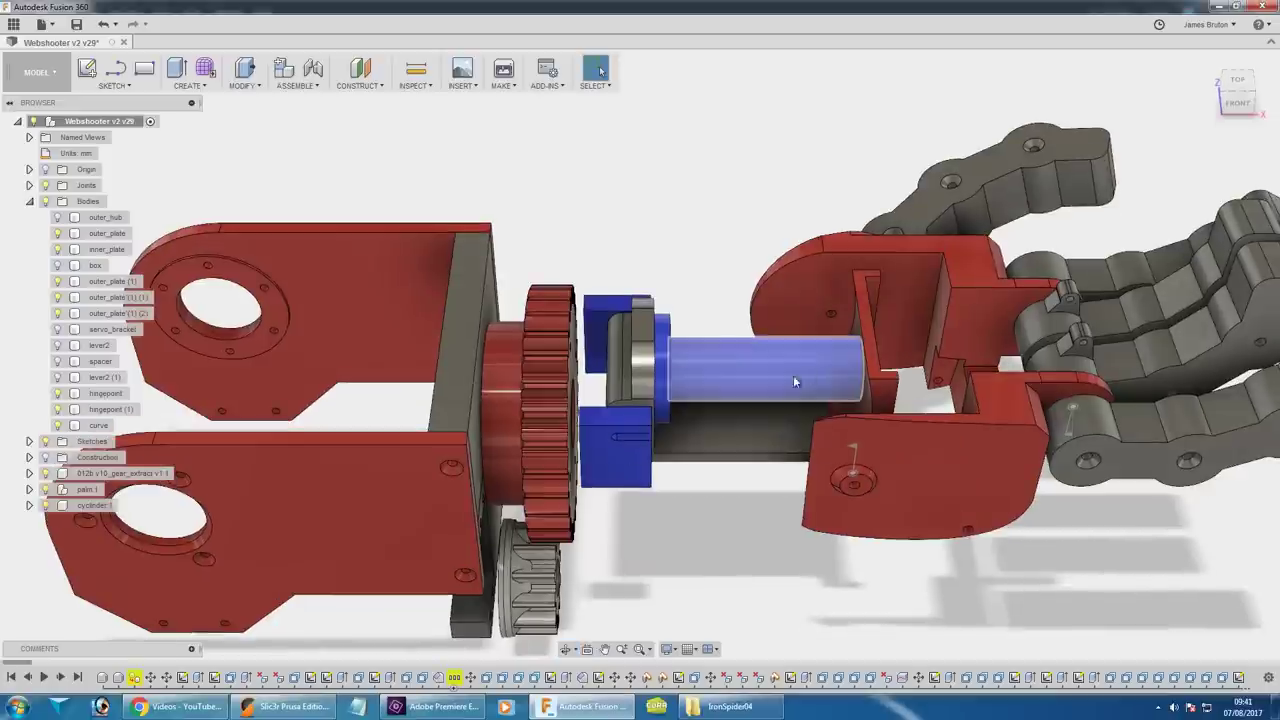
drag(716, 597, 864, 578)
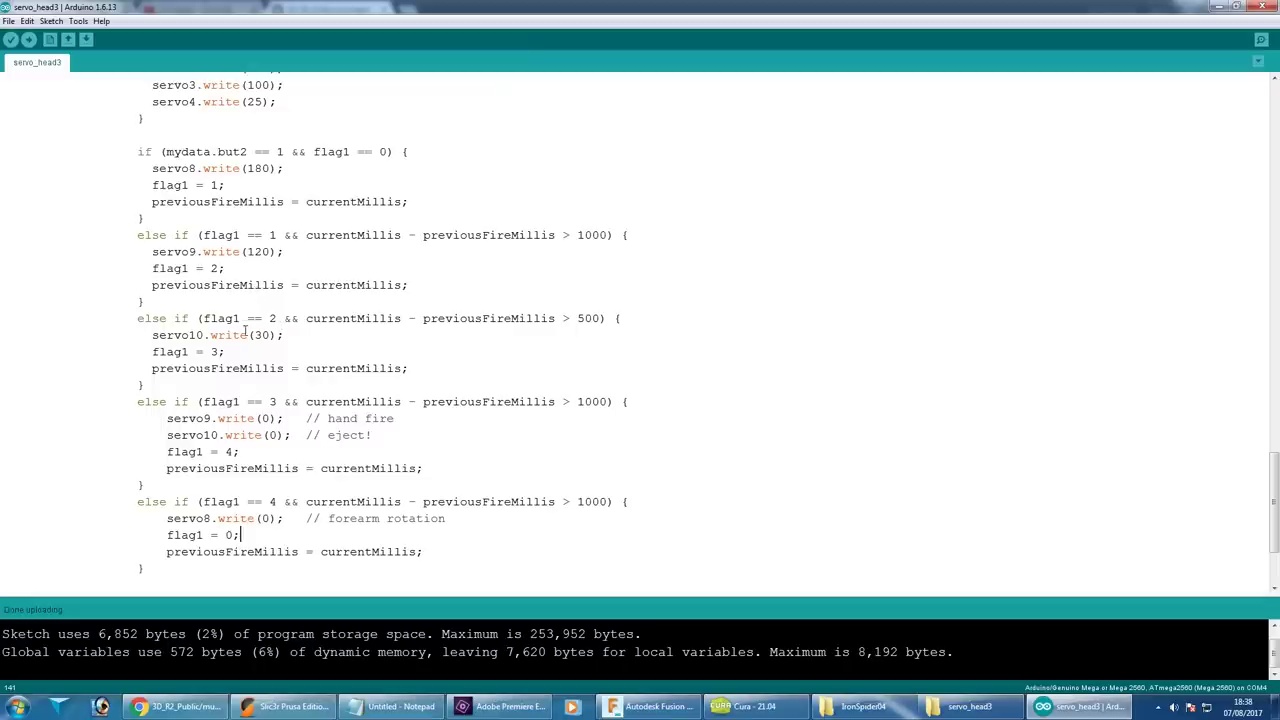
In the servo_head3 Arduino sketch, examine the but2 trigger, the 1000 and 500 delay conditions and the flag1 = 2 assignment
drag(219, 151, 247, 151)
click(270, 151)
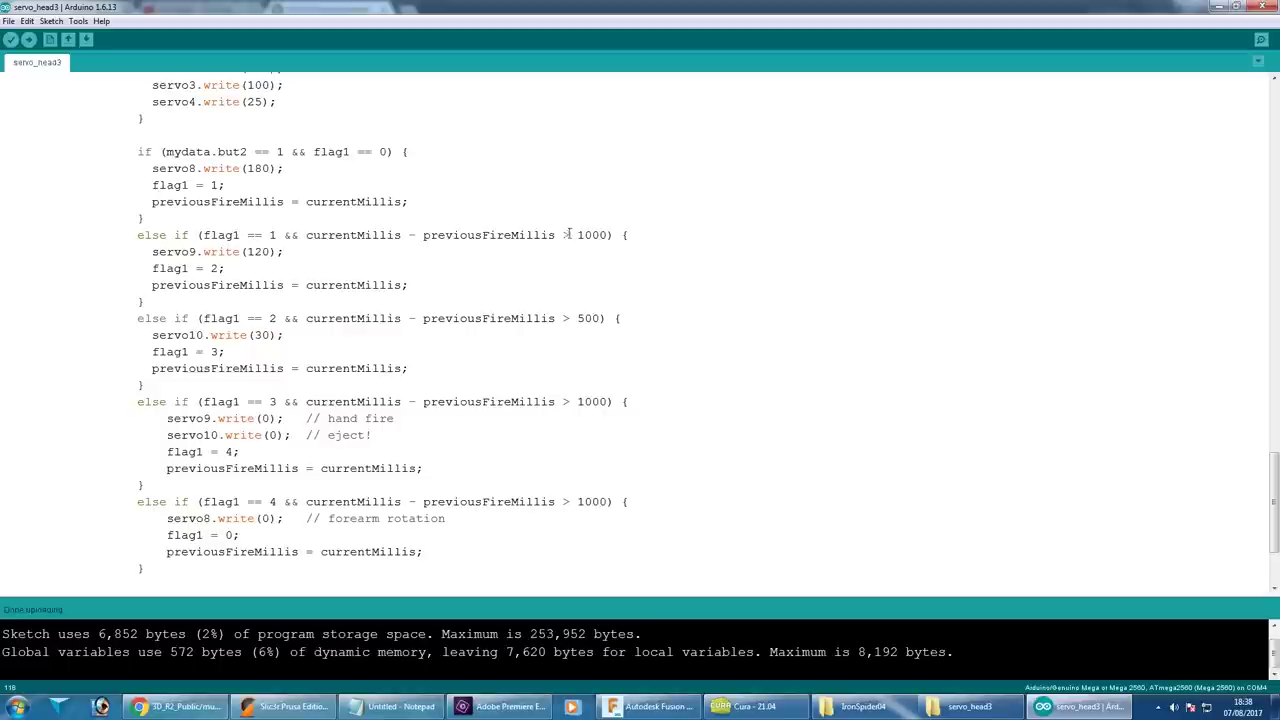
drag(567, 234, 614, 234)
click(608, 318)
key(shift+Home)
click(199, 268)
drag(174, 268, 228, 268)
drag(225, 318, 270, 318)
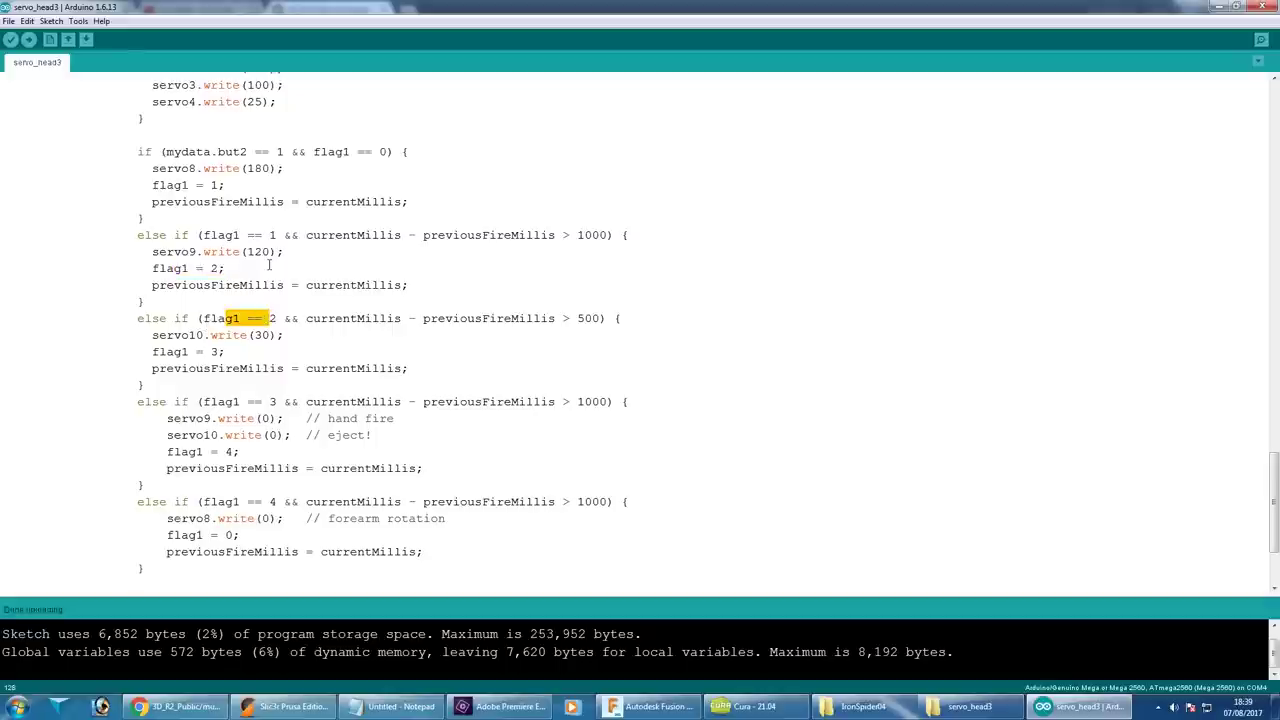
Trace flag1 from the flag1 == 1 condition through flag1 = 2 to the flag1 == 2 block and its servo10.write(30) line
click(268, 266)
drag(275, 235, 233, 235)
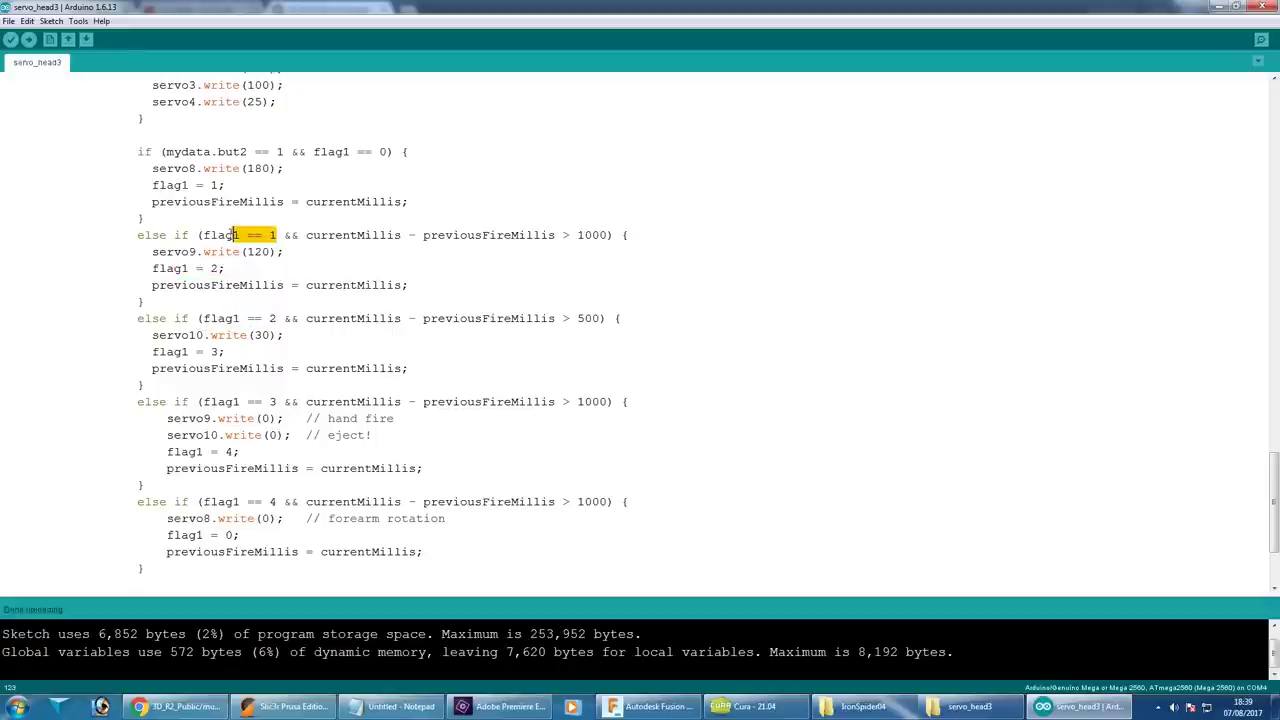
drag(175, 268, 220, 268)
drag(219, 318, 250, 318)
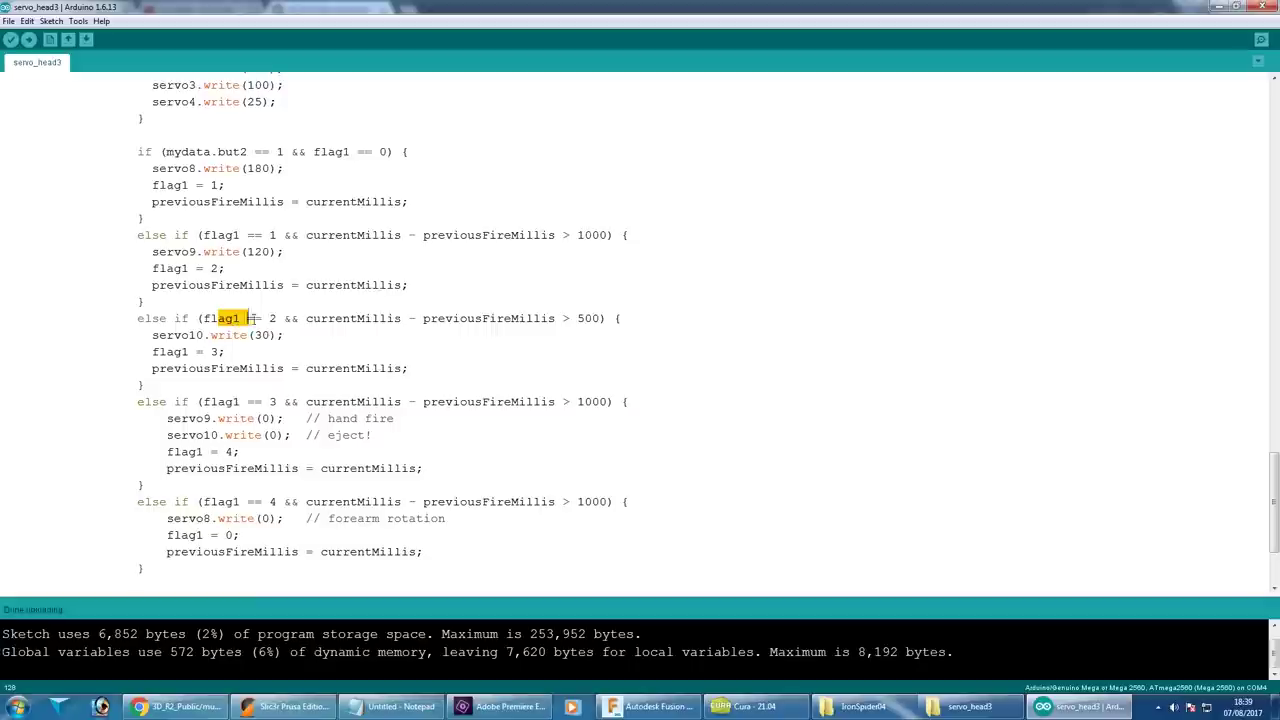
drag(452, 318, 498, 318)
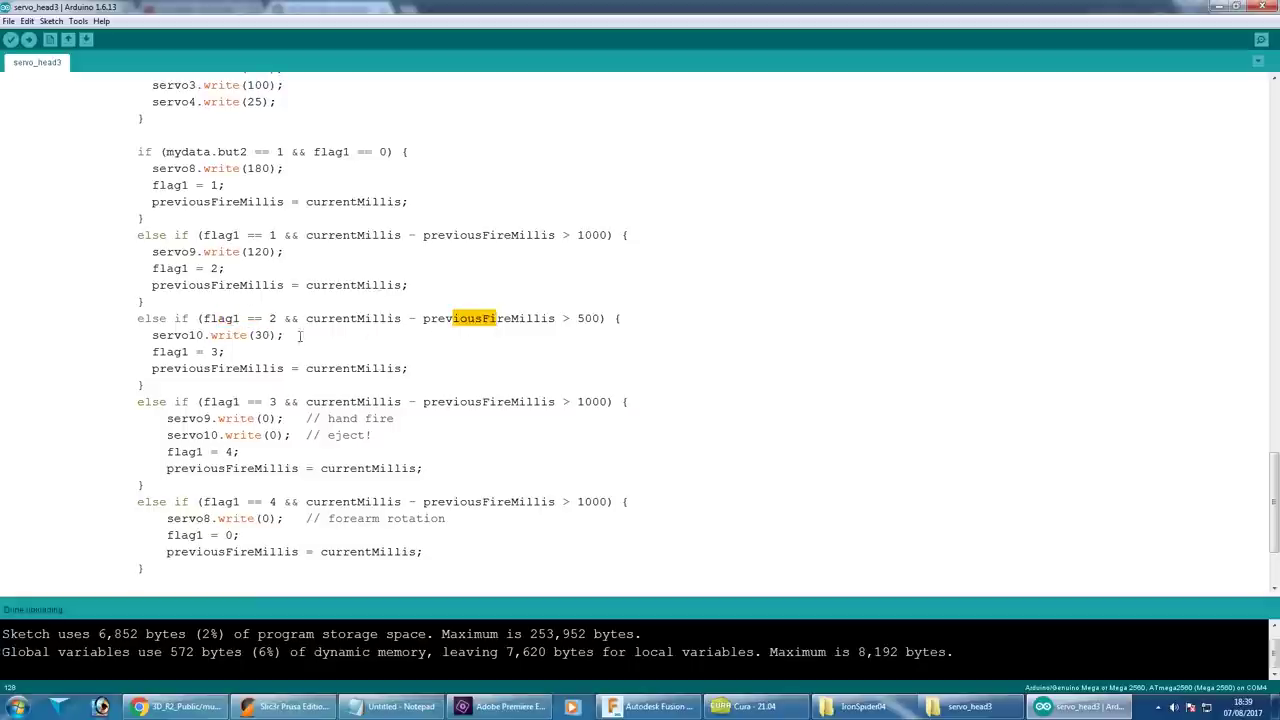
drag(300, 336, 232, 337)
Highlight the hand fire and eject servo lines and the forearm rotation line in the last two else-if blocks
drag(394, 437, 240, 418)
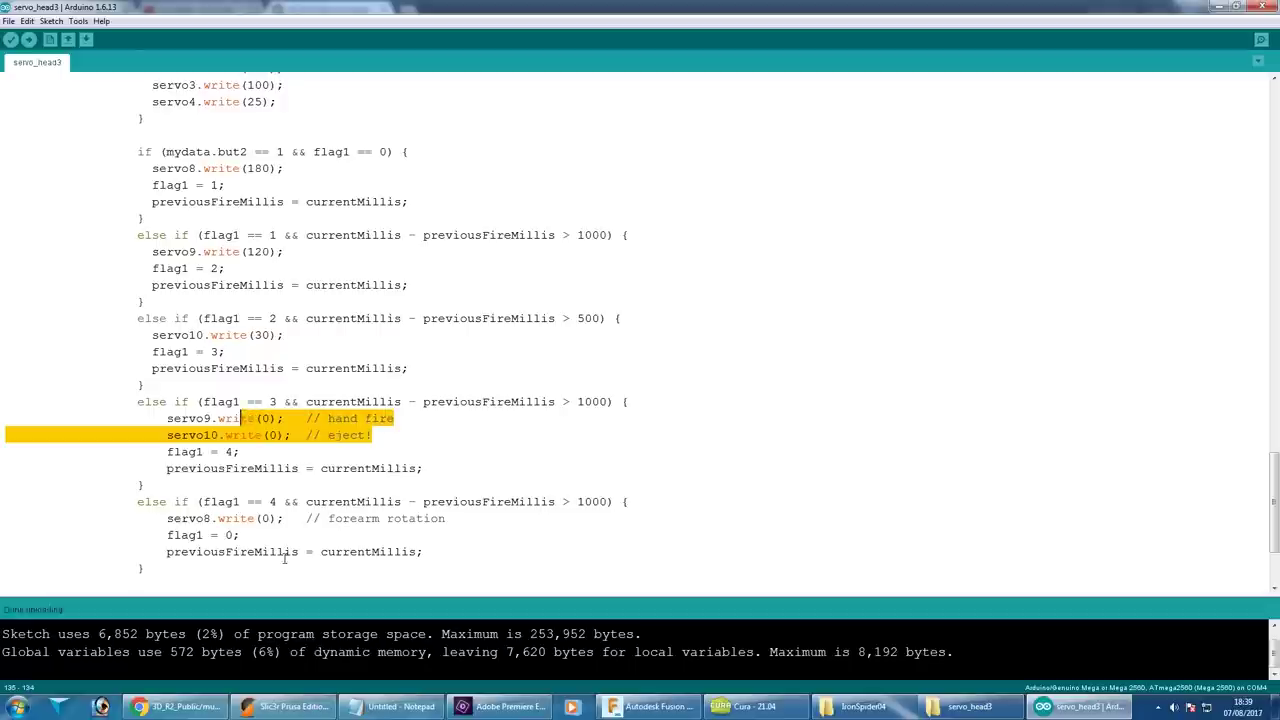
drag(461, 516, 252, 517)
click(350, 469)
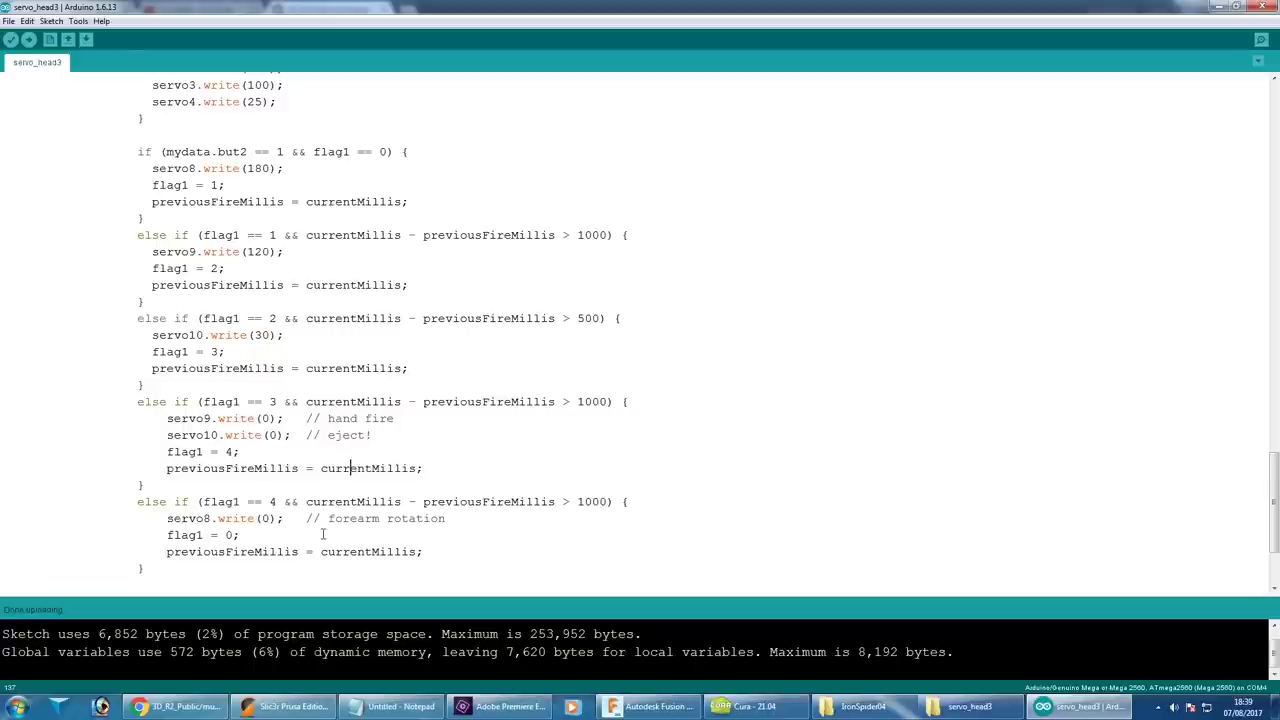
drag(446, 520, 172, 519)
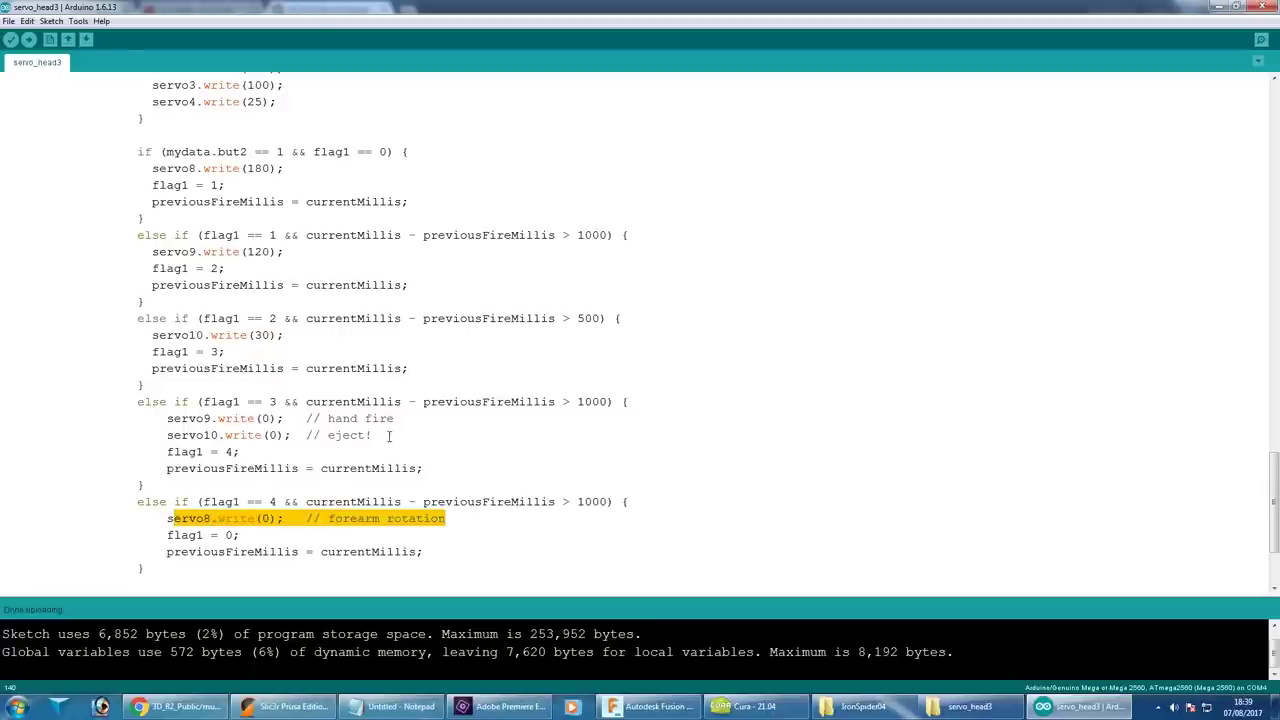
drag(389, 435, 172, 418)
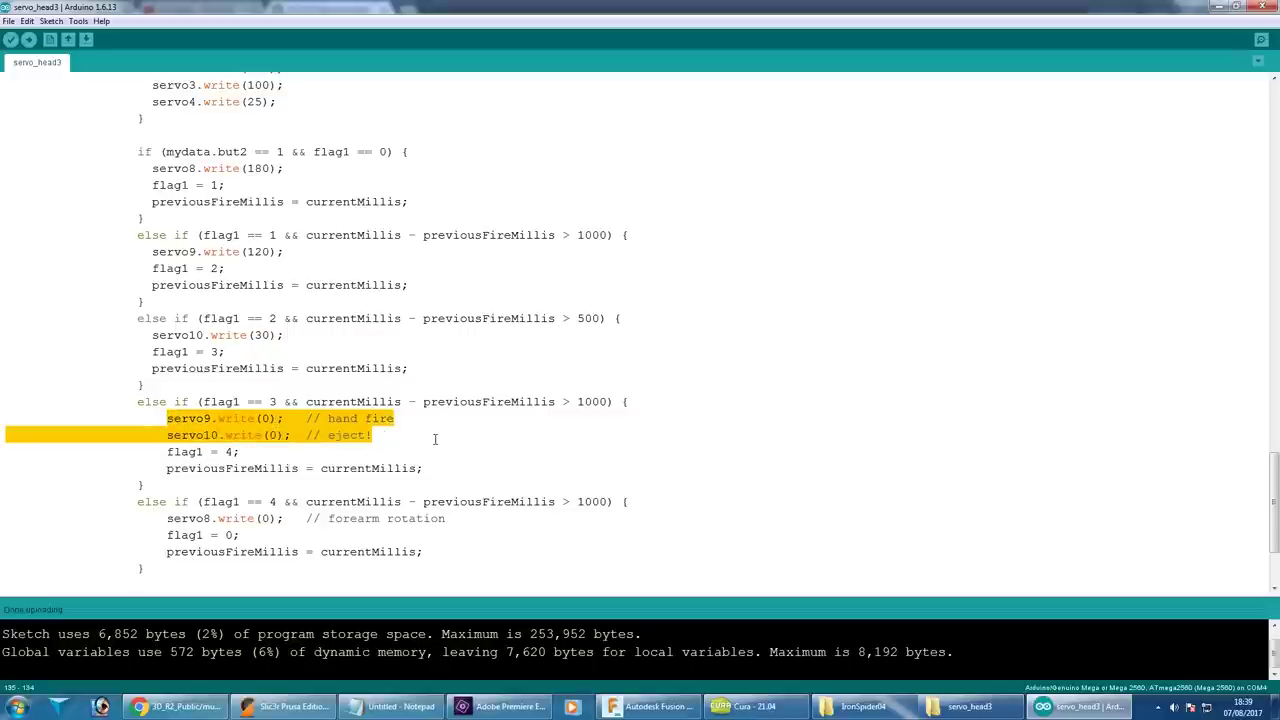